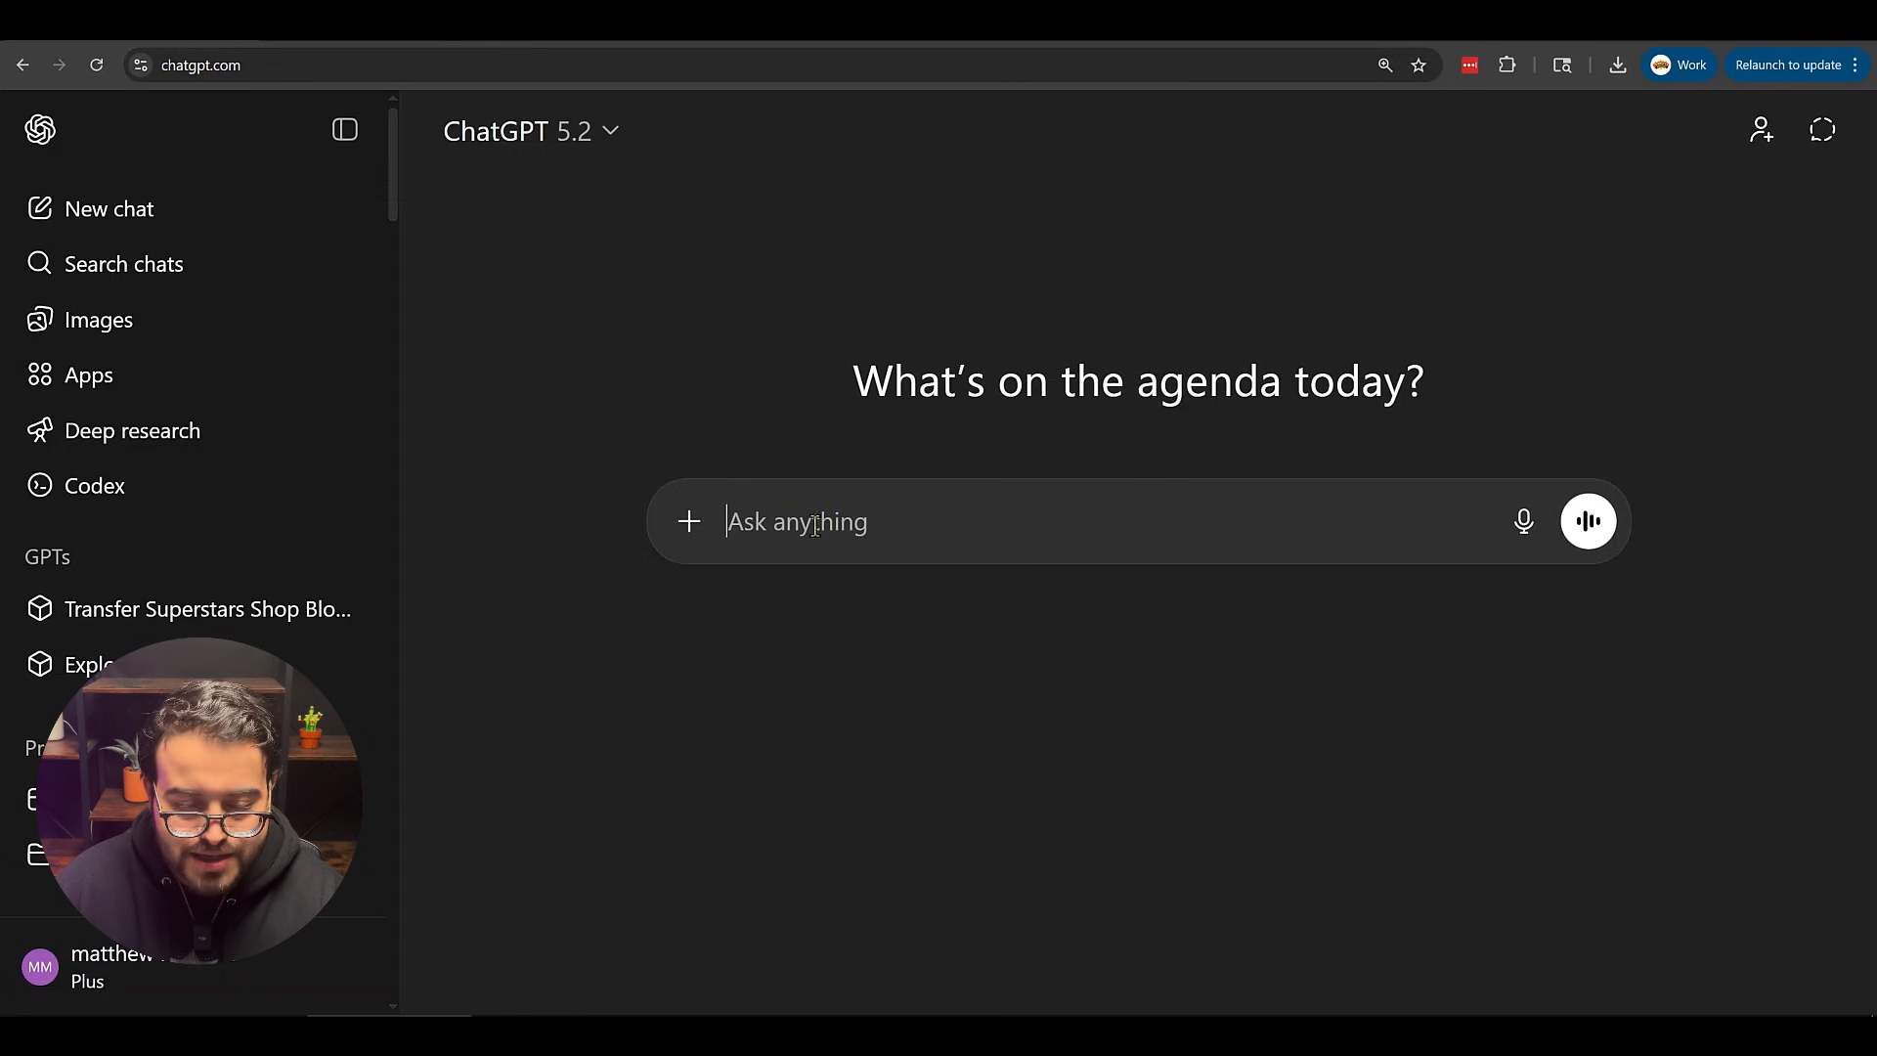
Paste the fire-typography prompt and replace its placeholder text with FIRE.
key("ctrl+v")
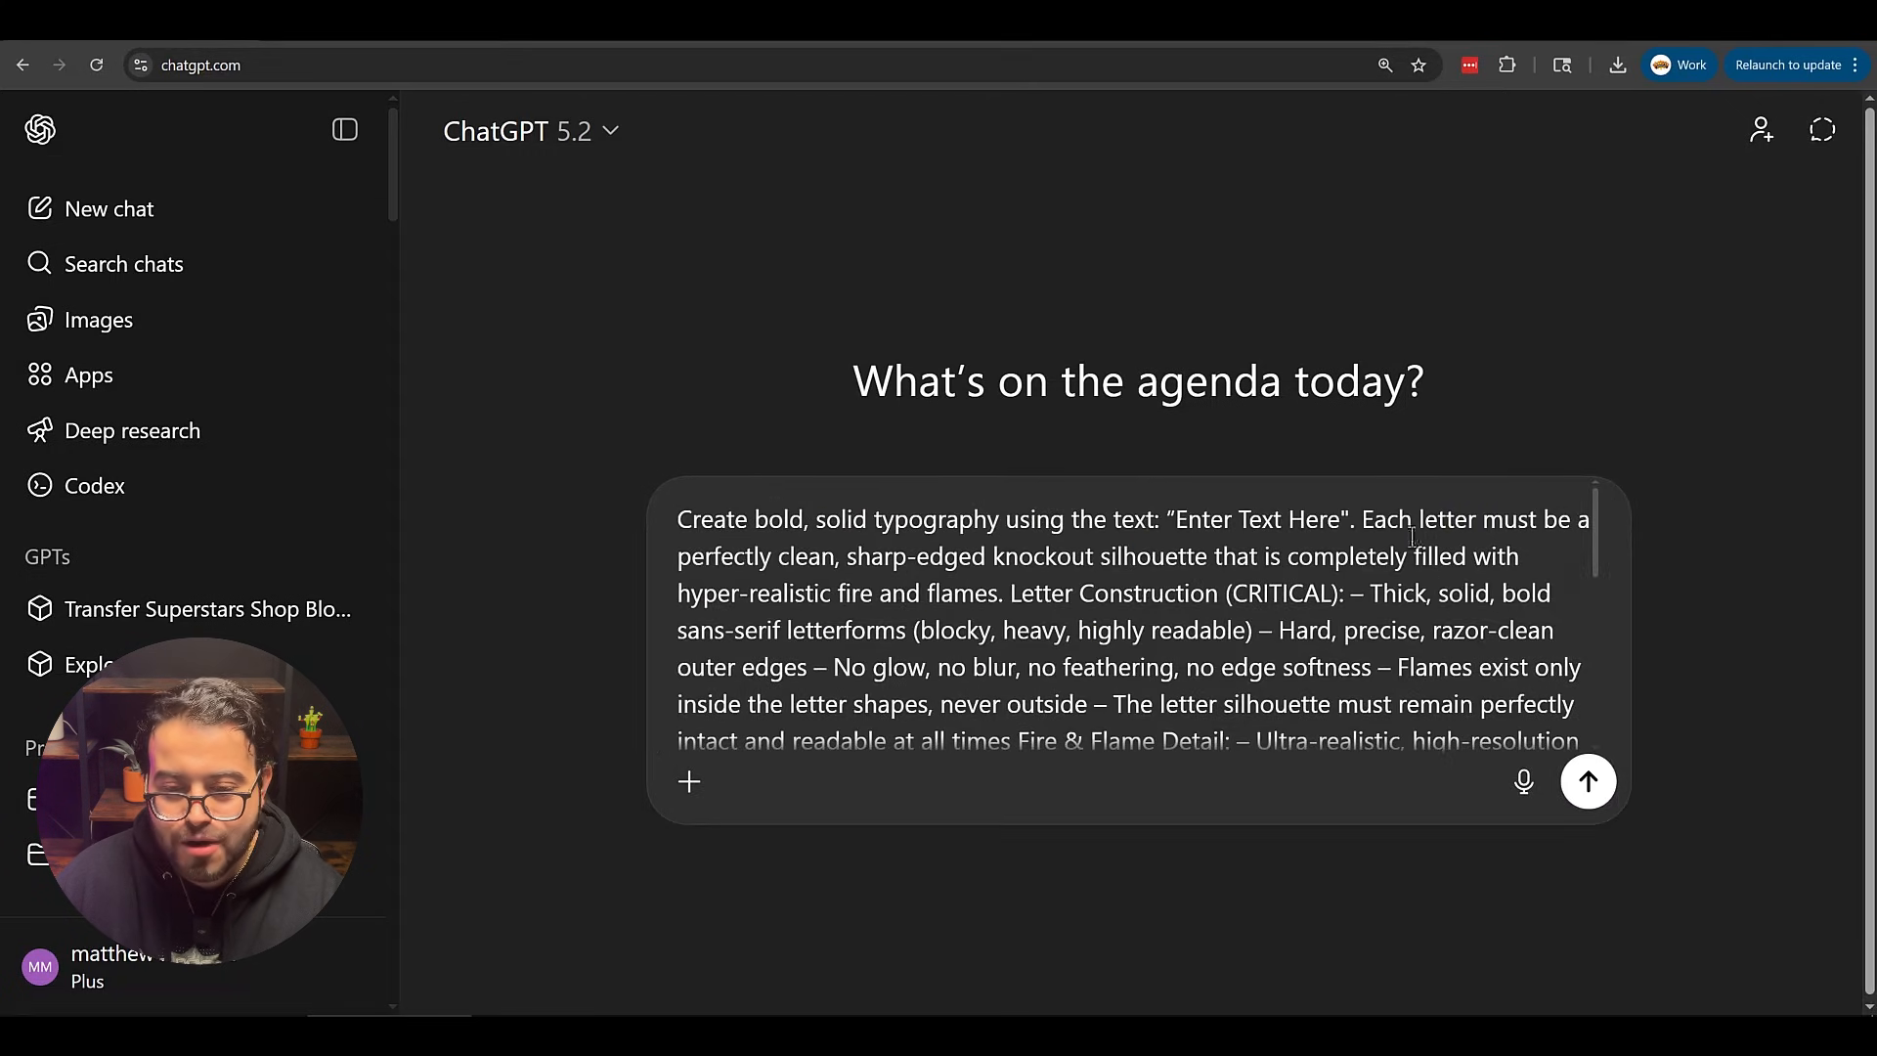
left_click_drag(1339, 523, 1193, 535)
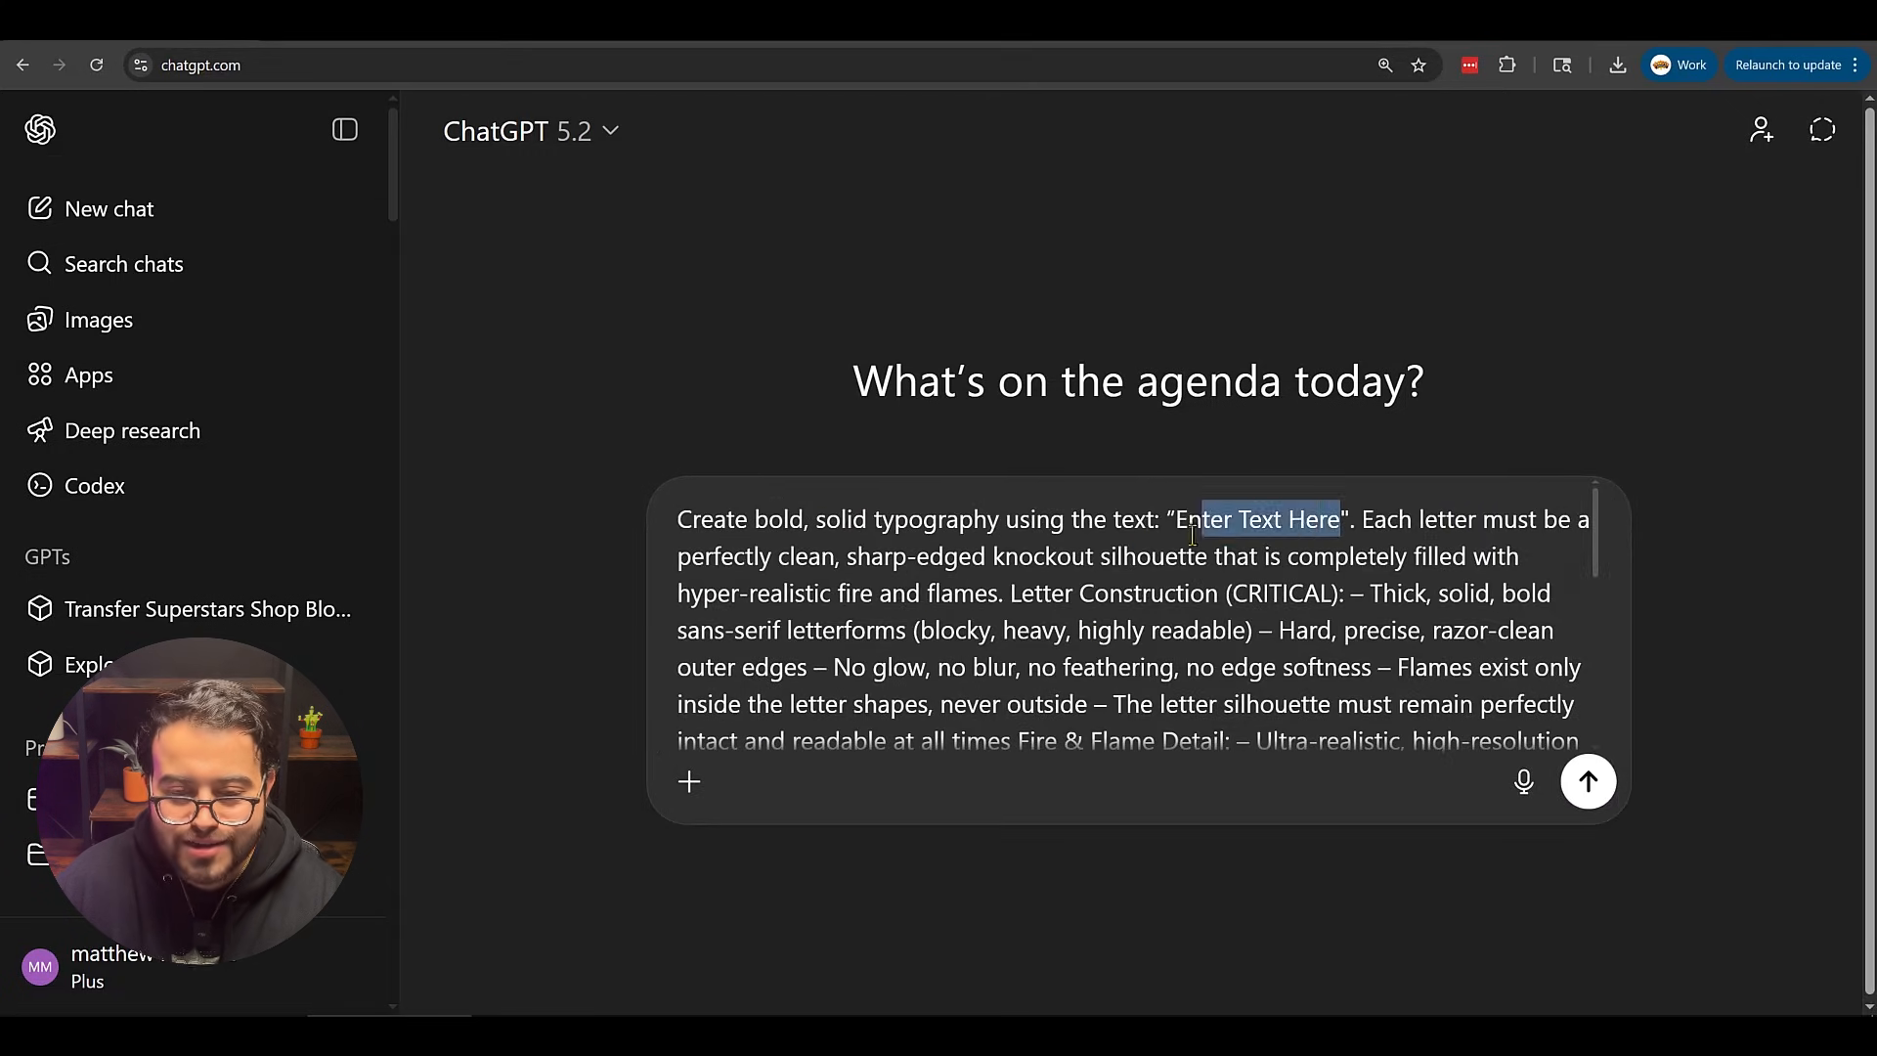
key("BackSpace")
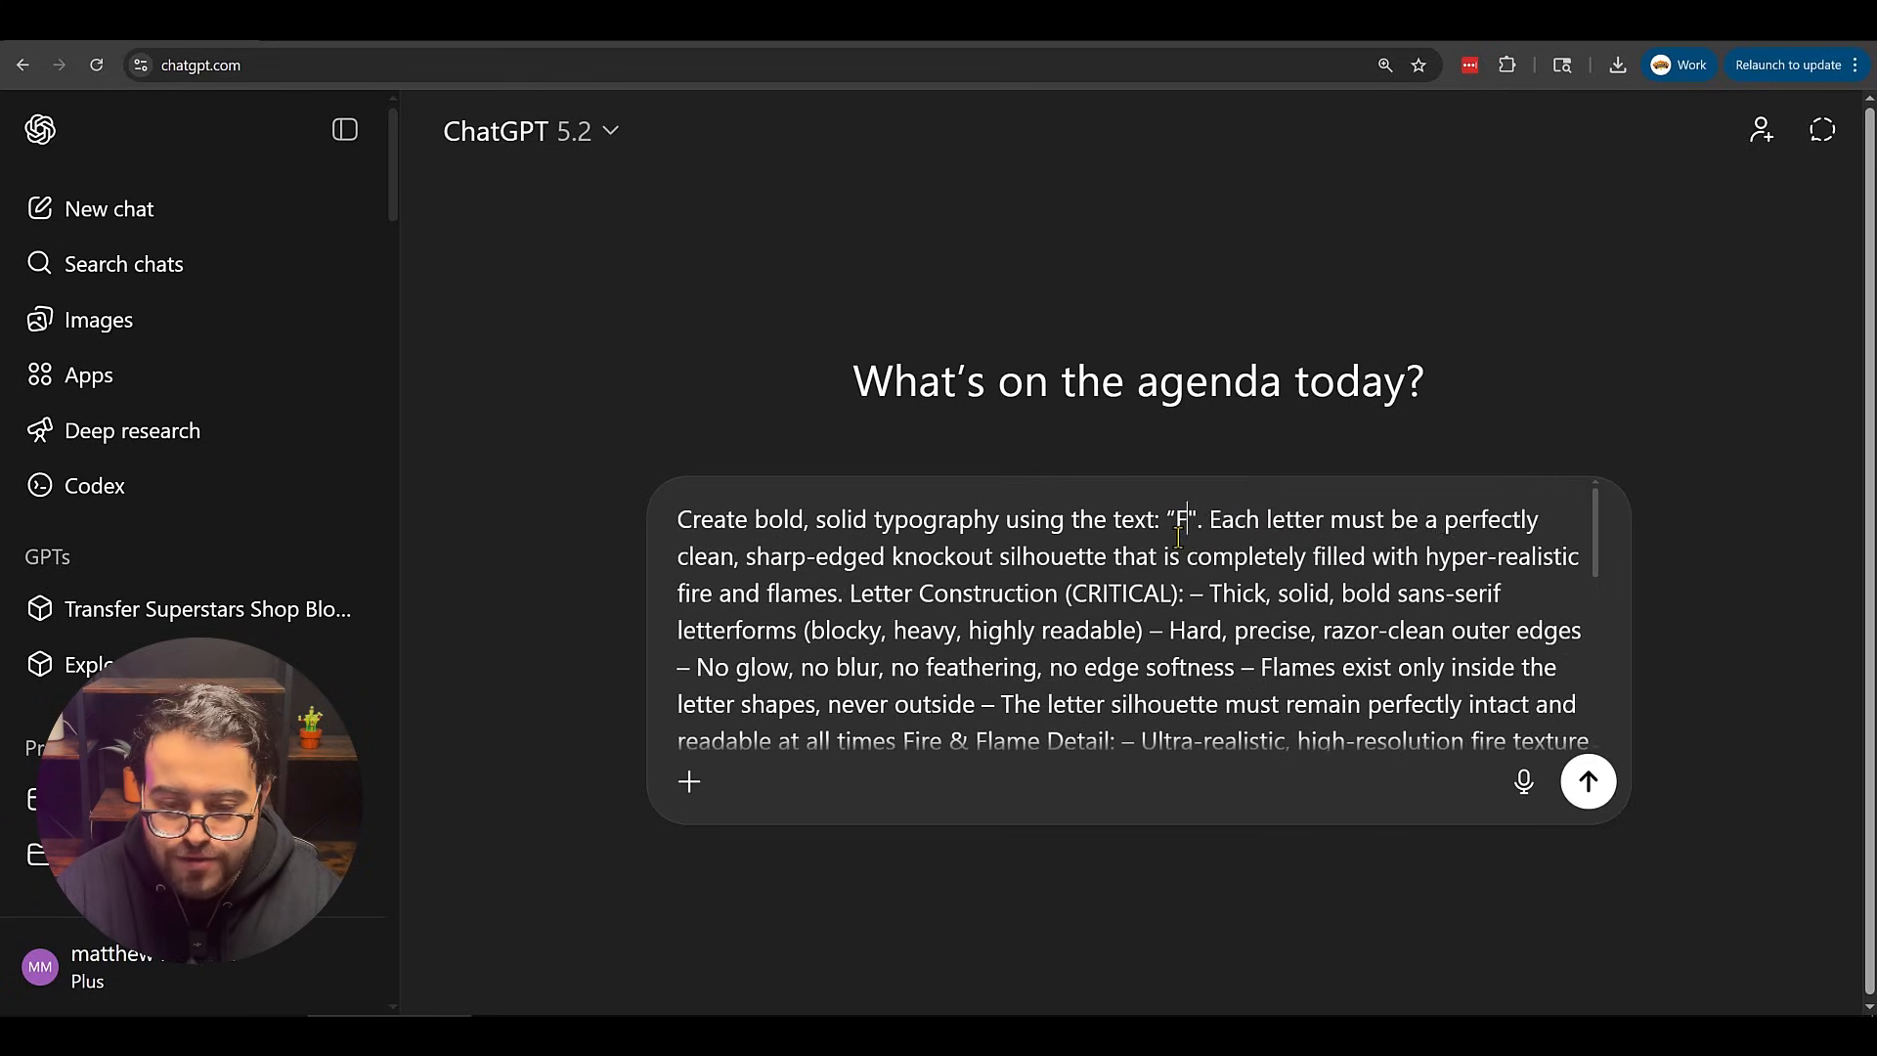
type("FOI")
key("BackSpace")
key("BackSpace")
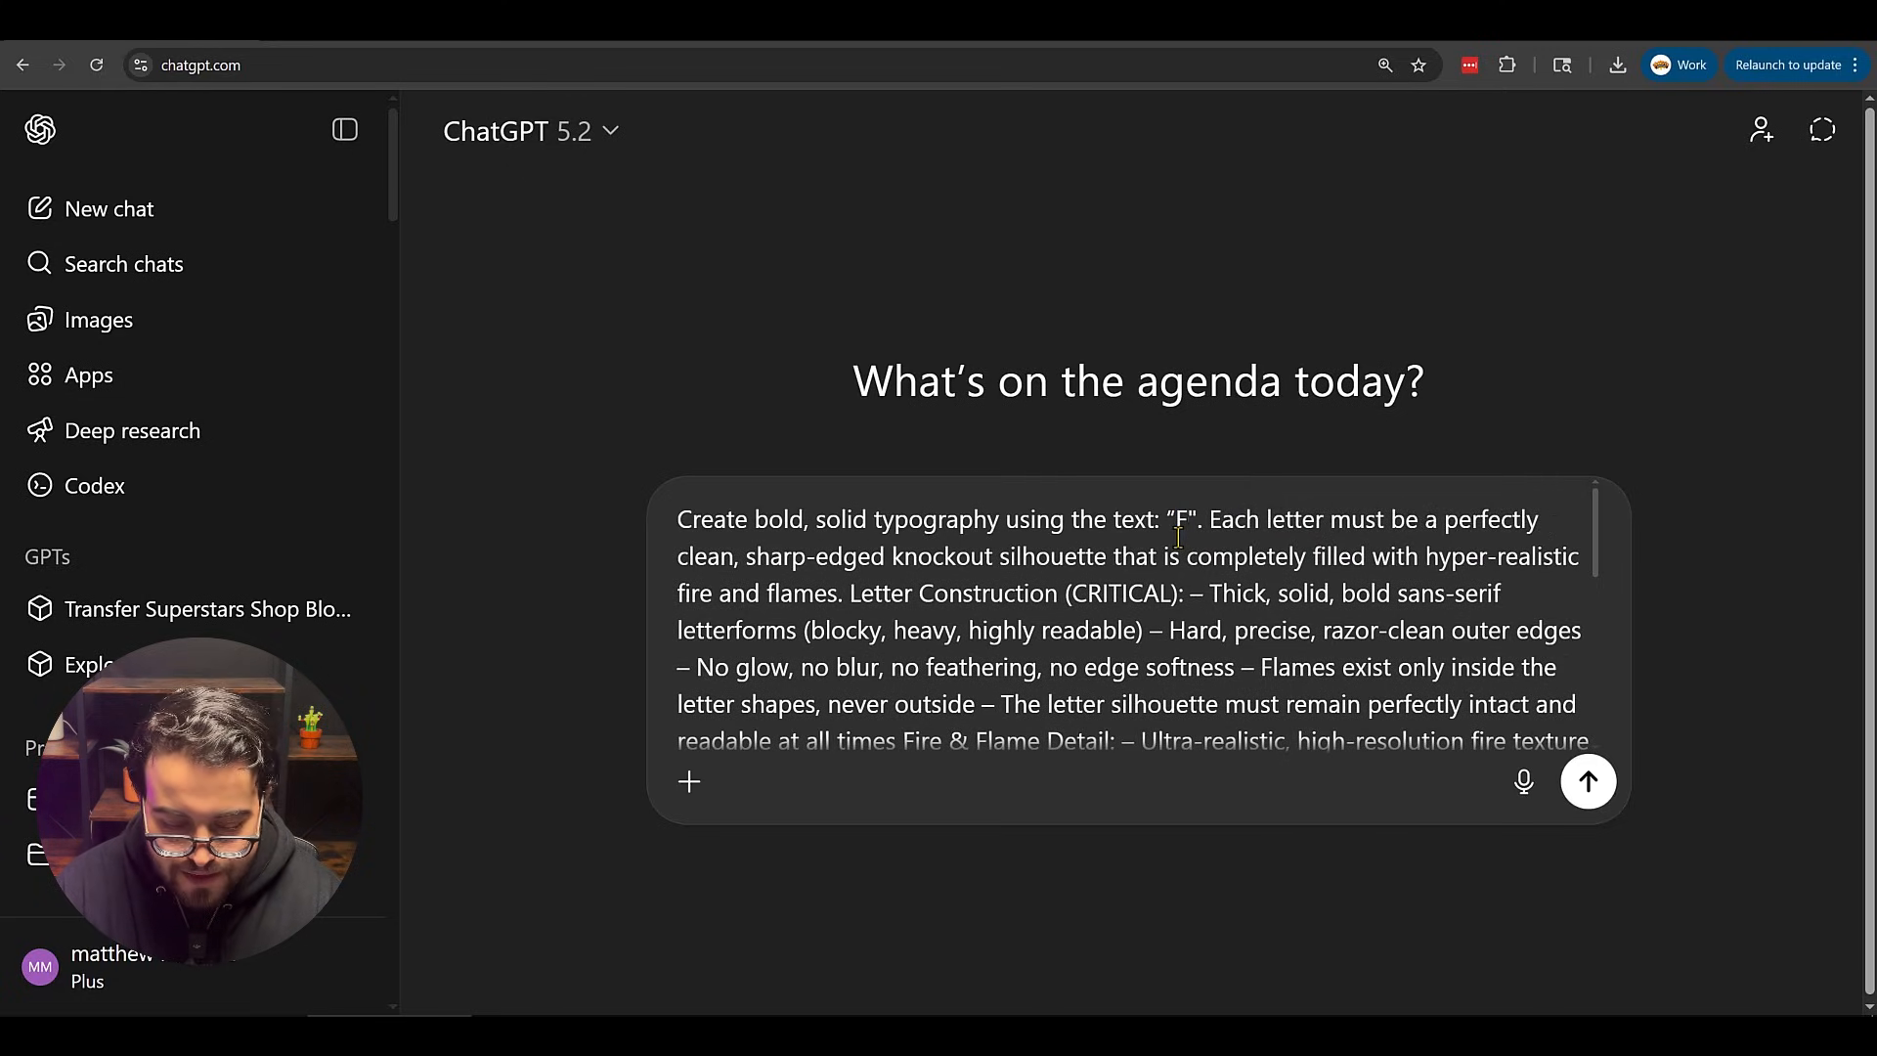
type("IRE")
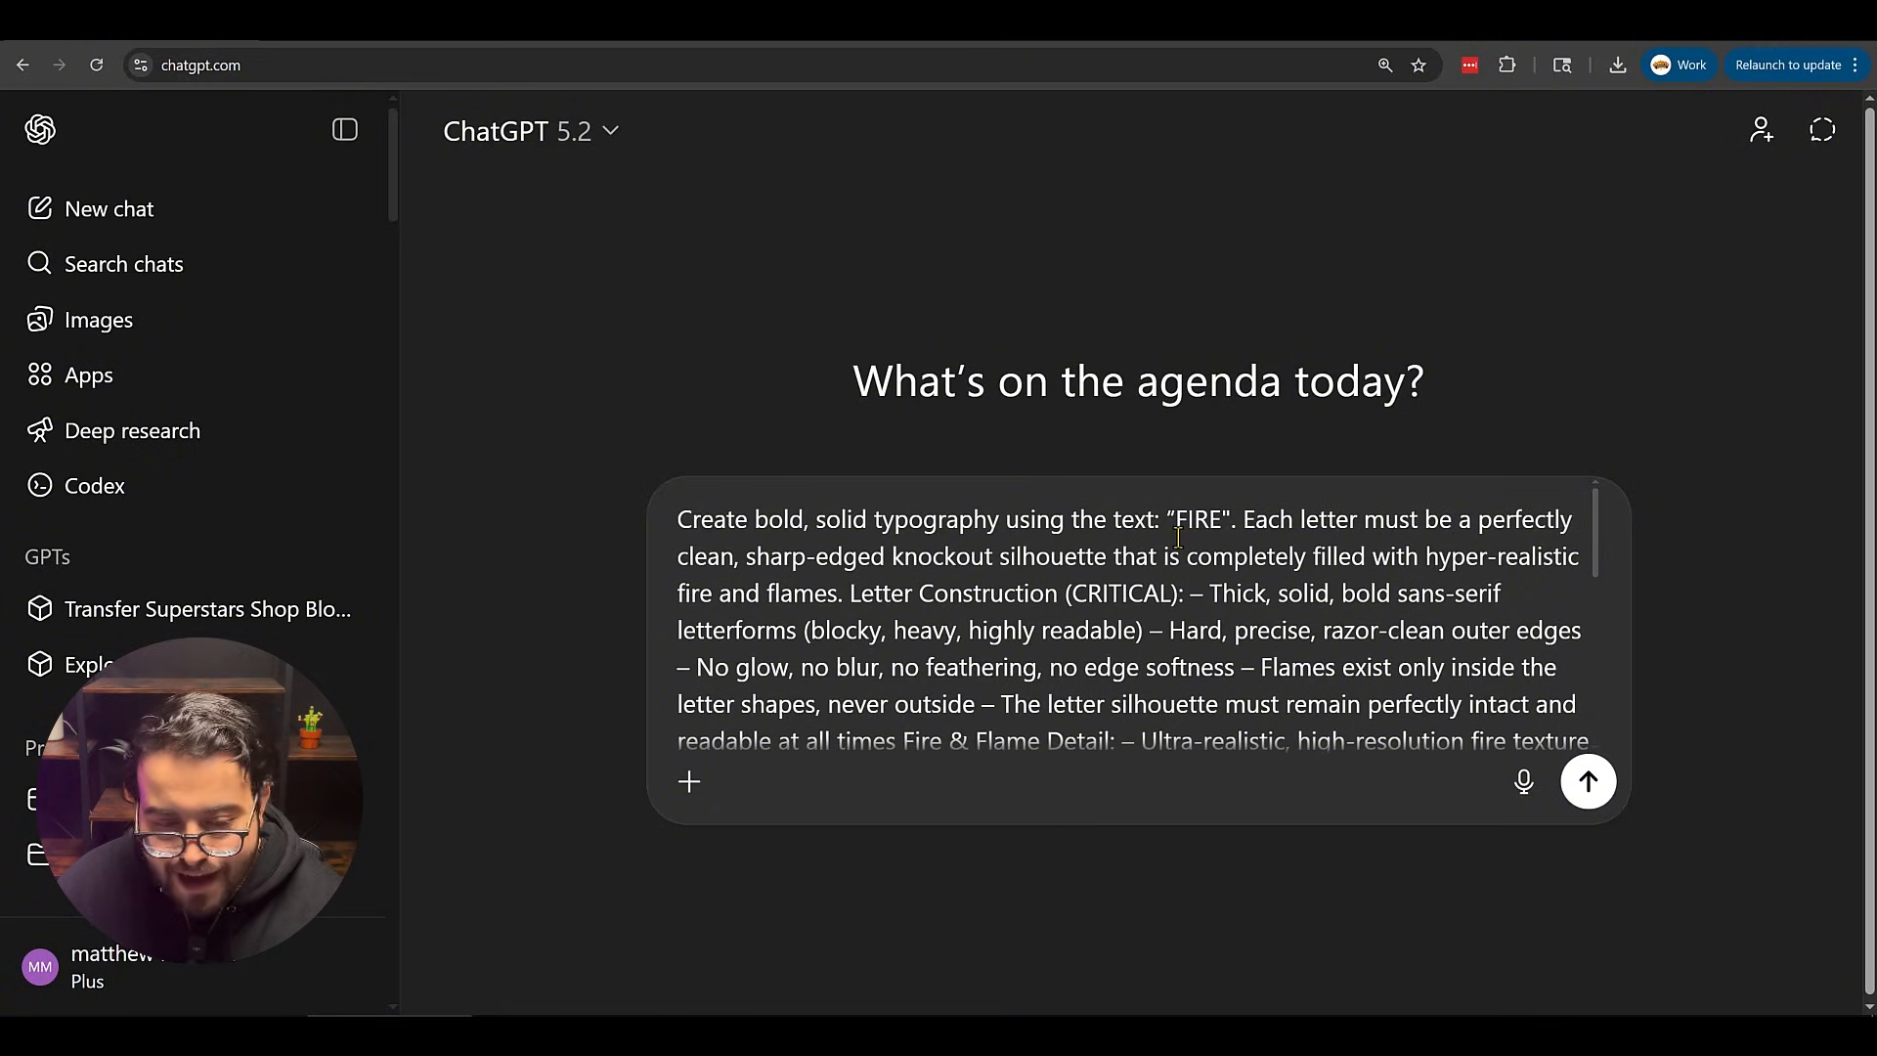
Send the prompt in Create image mode to generate the fire lettering image.
left_click(689, 783)
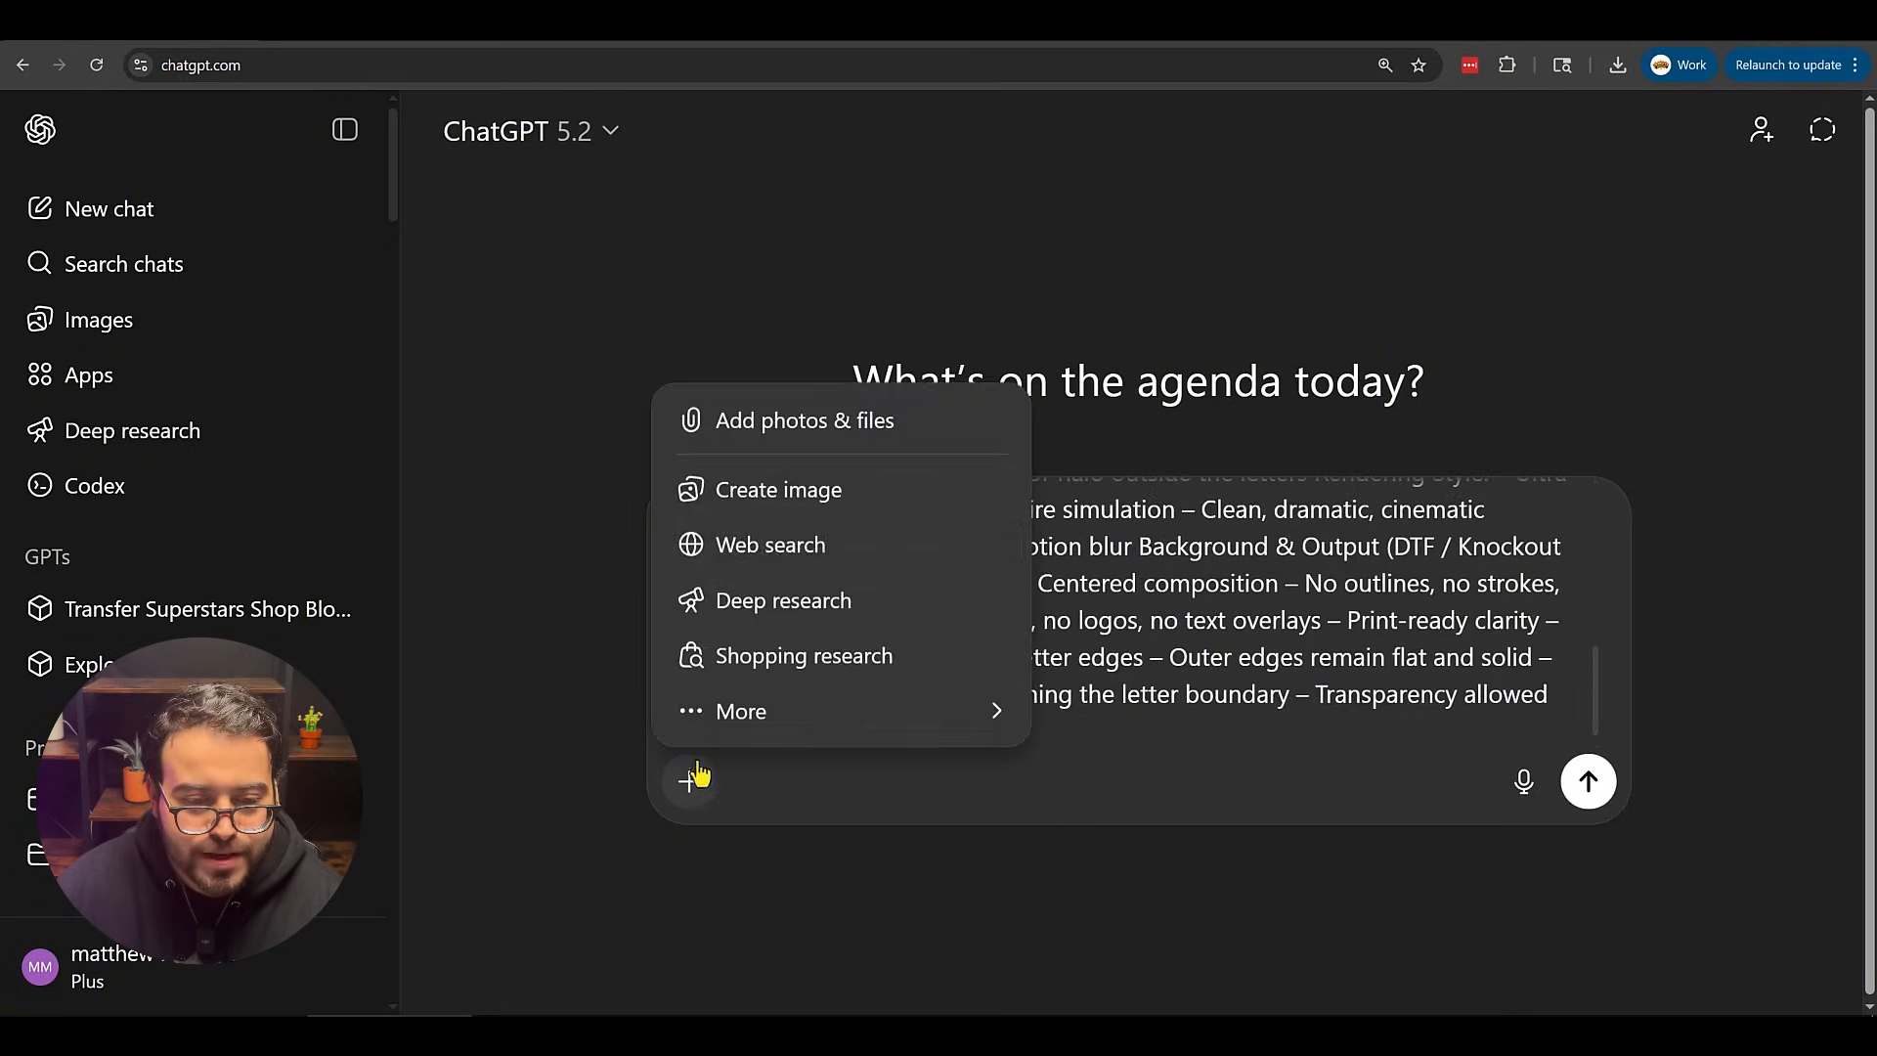
left_click(798, 489)
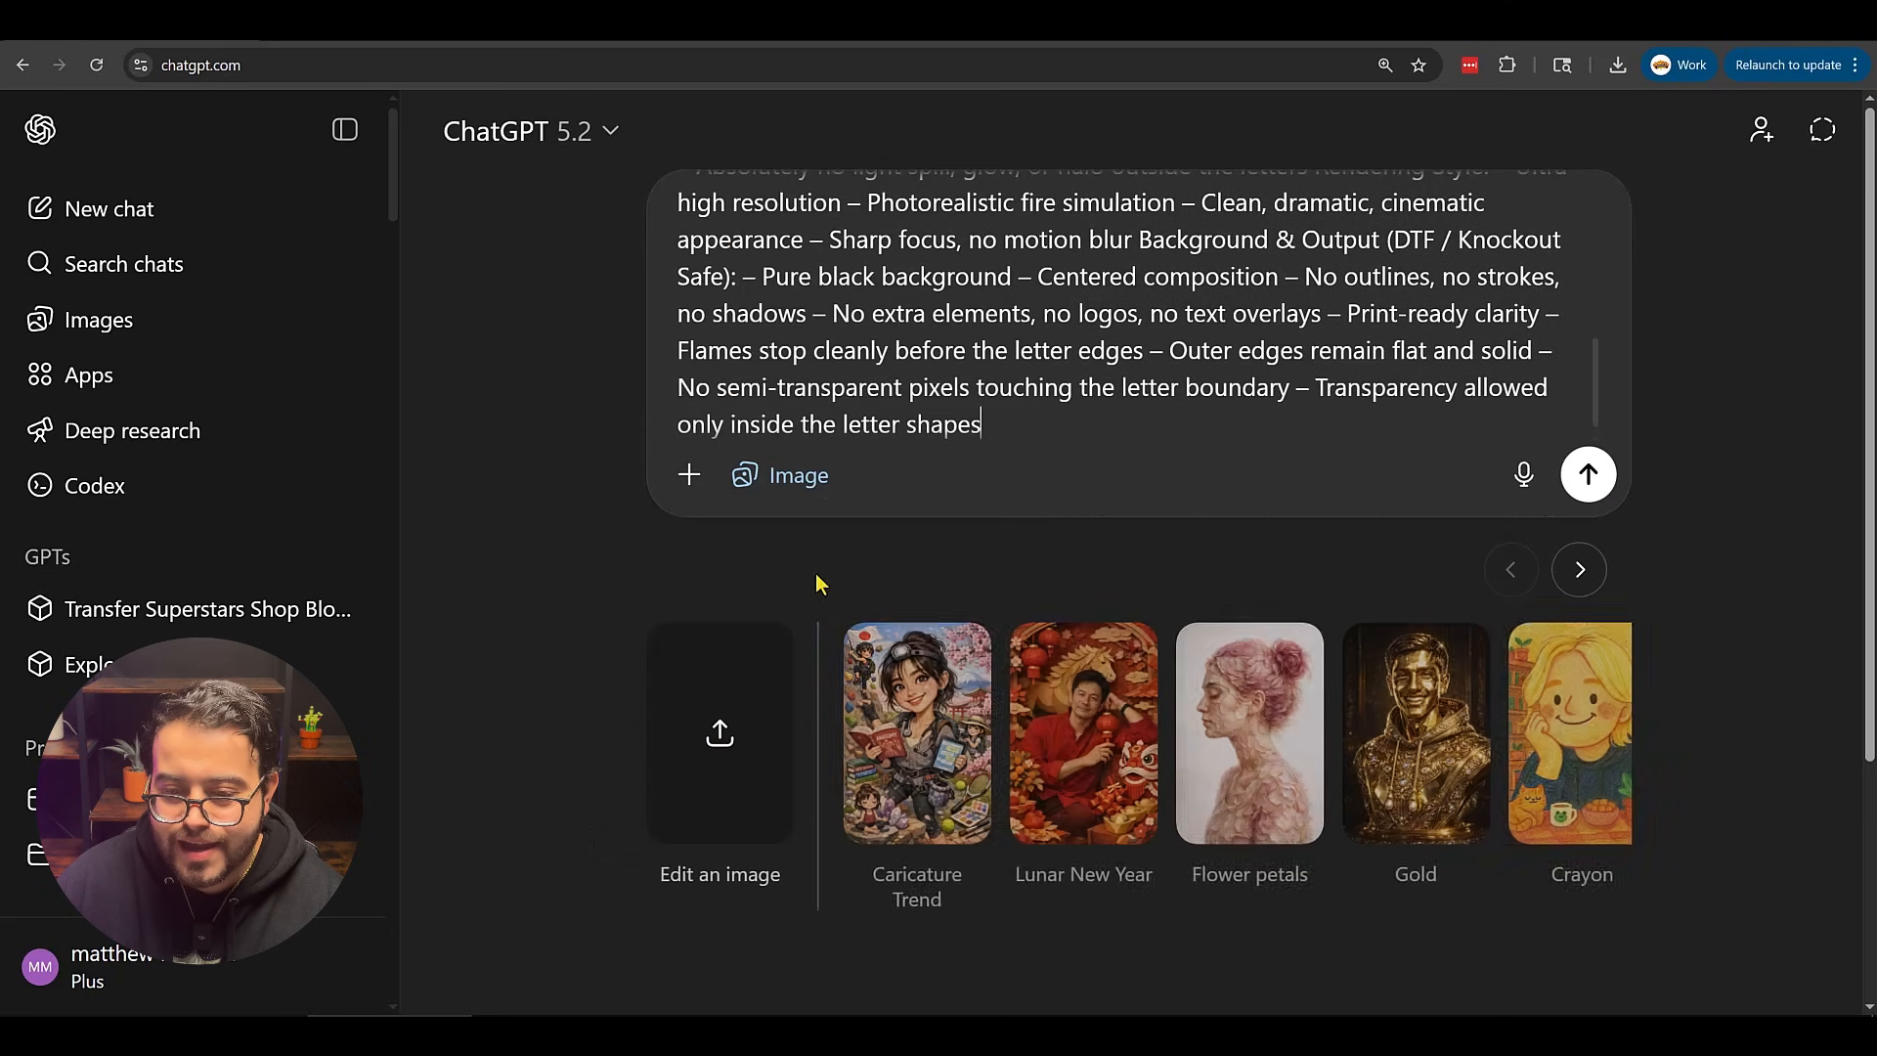
left_click(1604, 473)
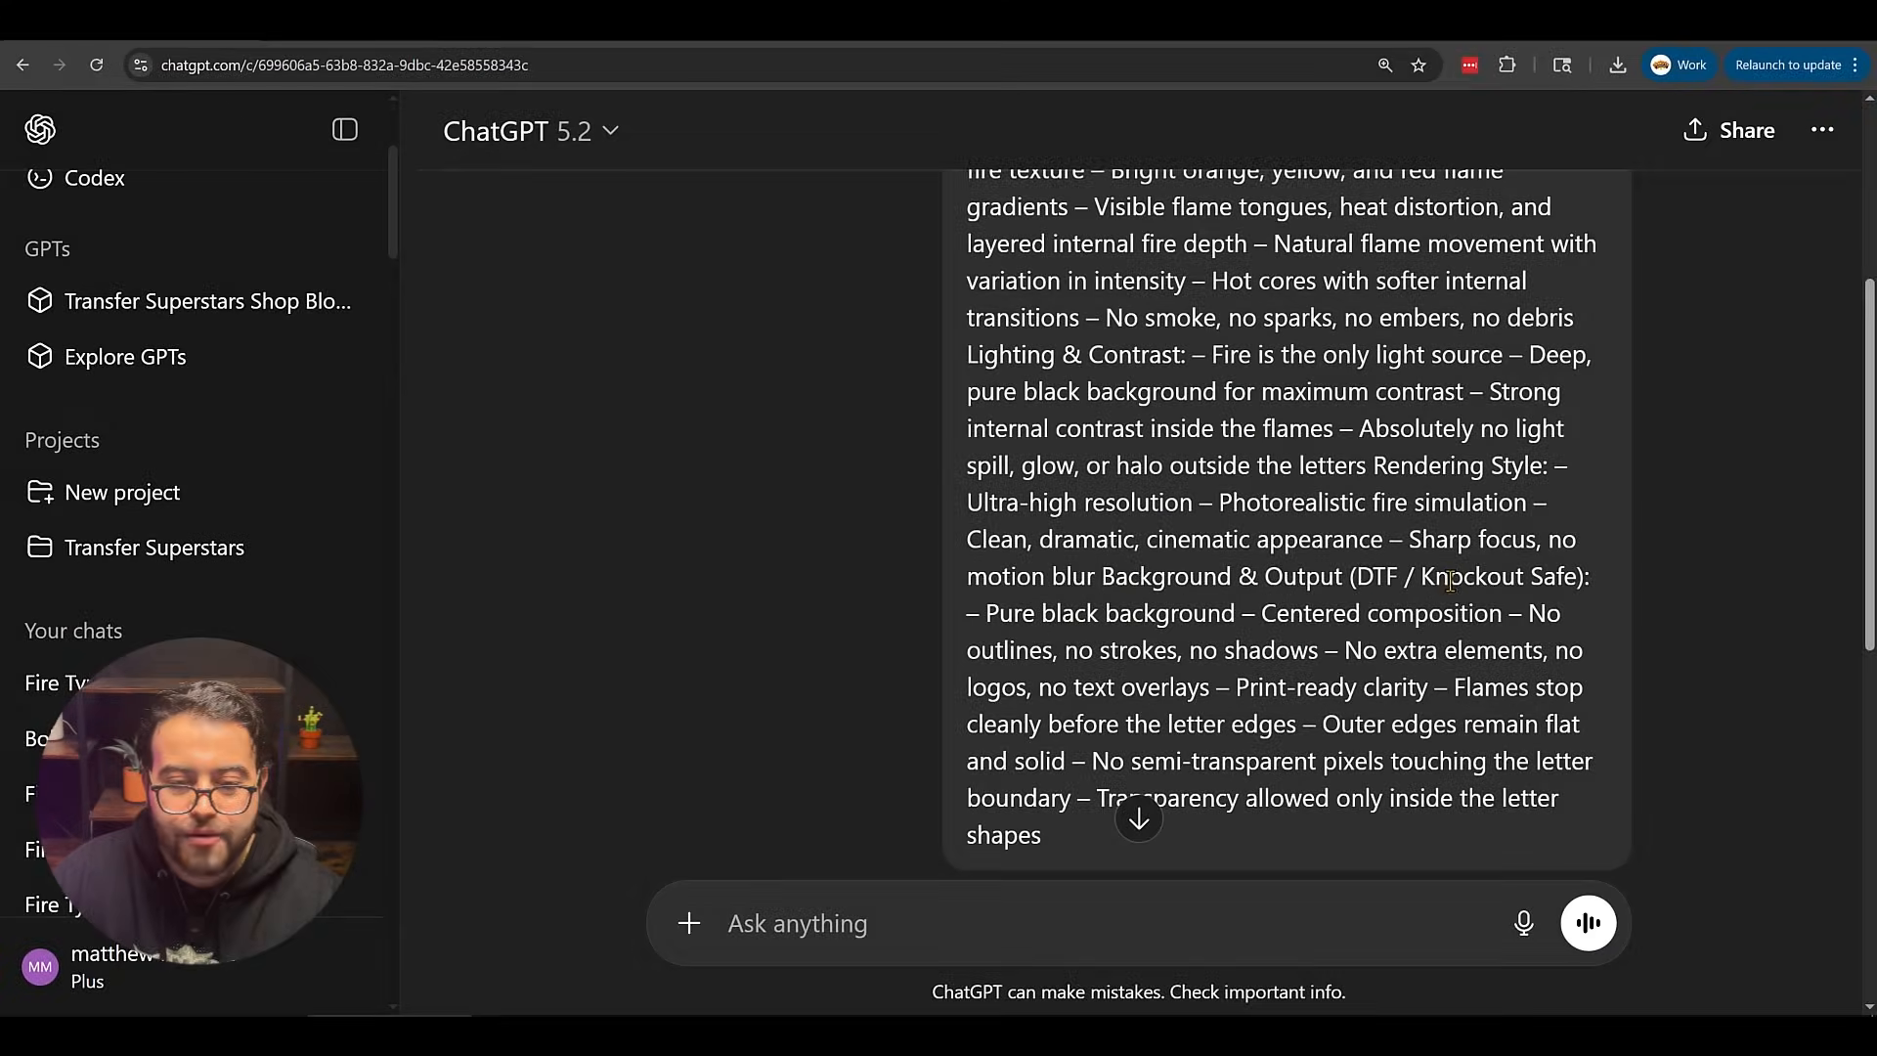
scroll(1442, 577, "down", 7)
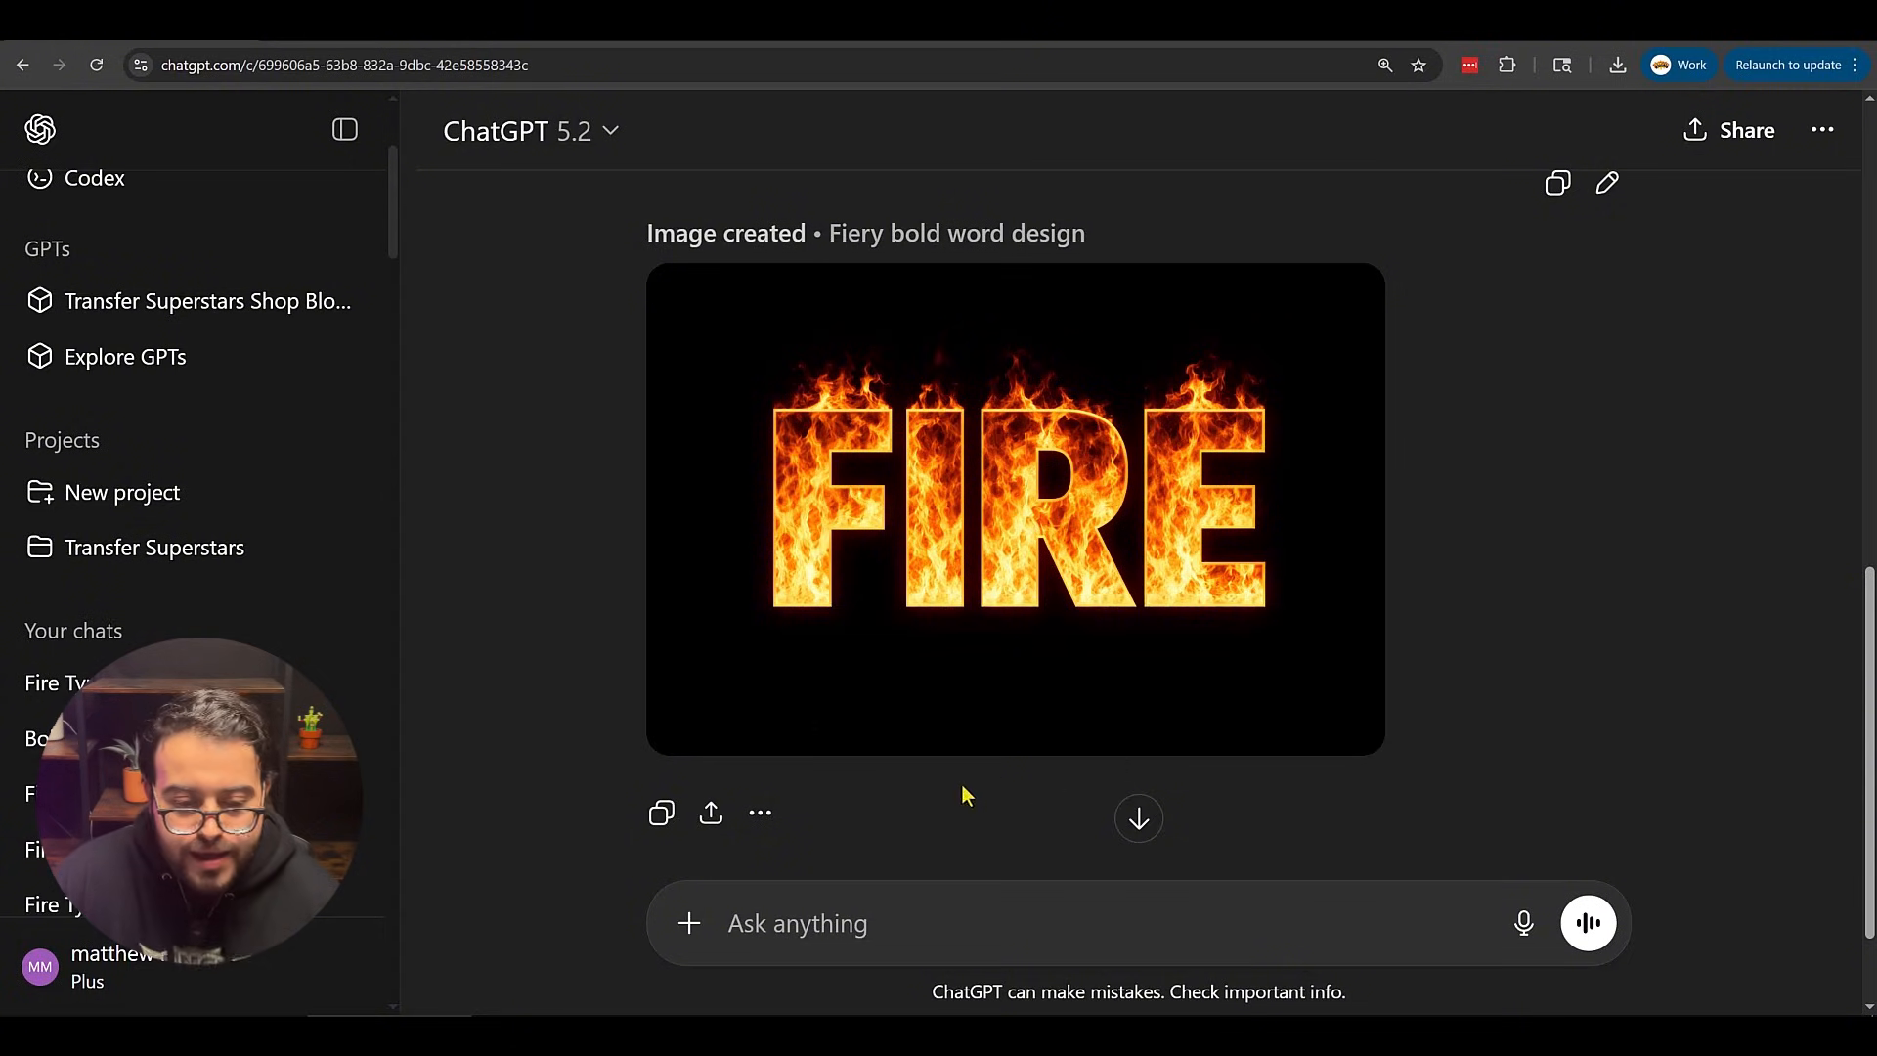
Download the generated FIRE image.
left_click(806, 724)
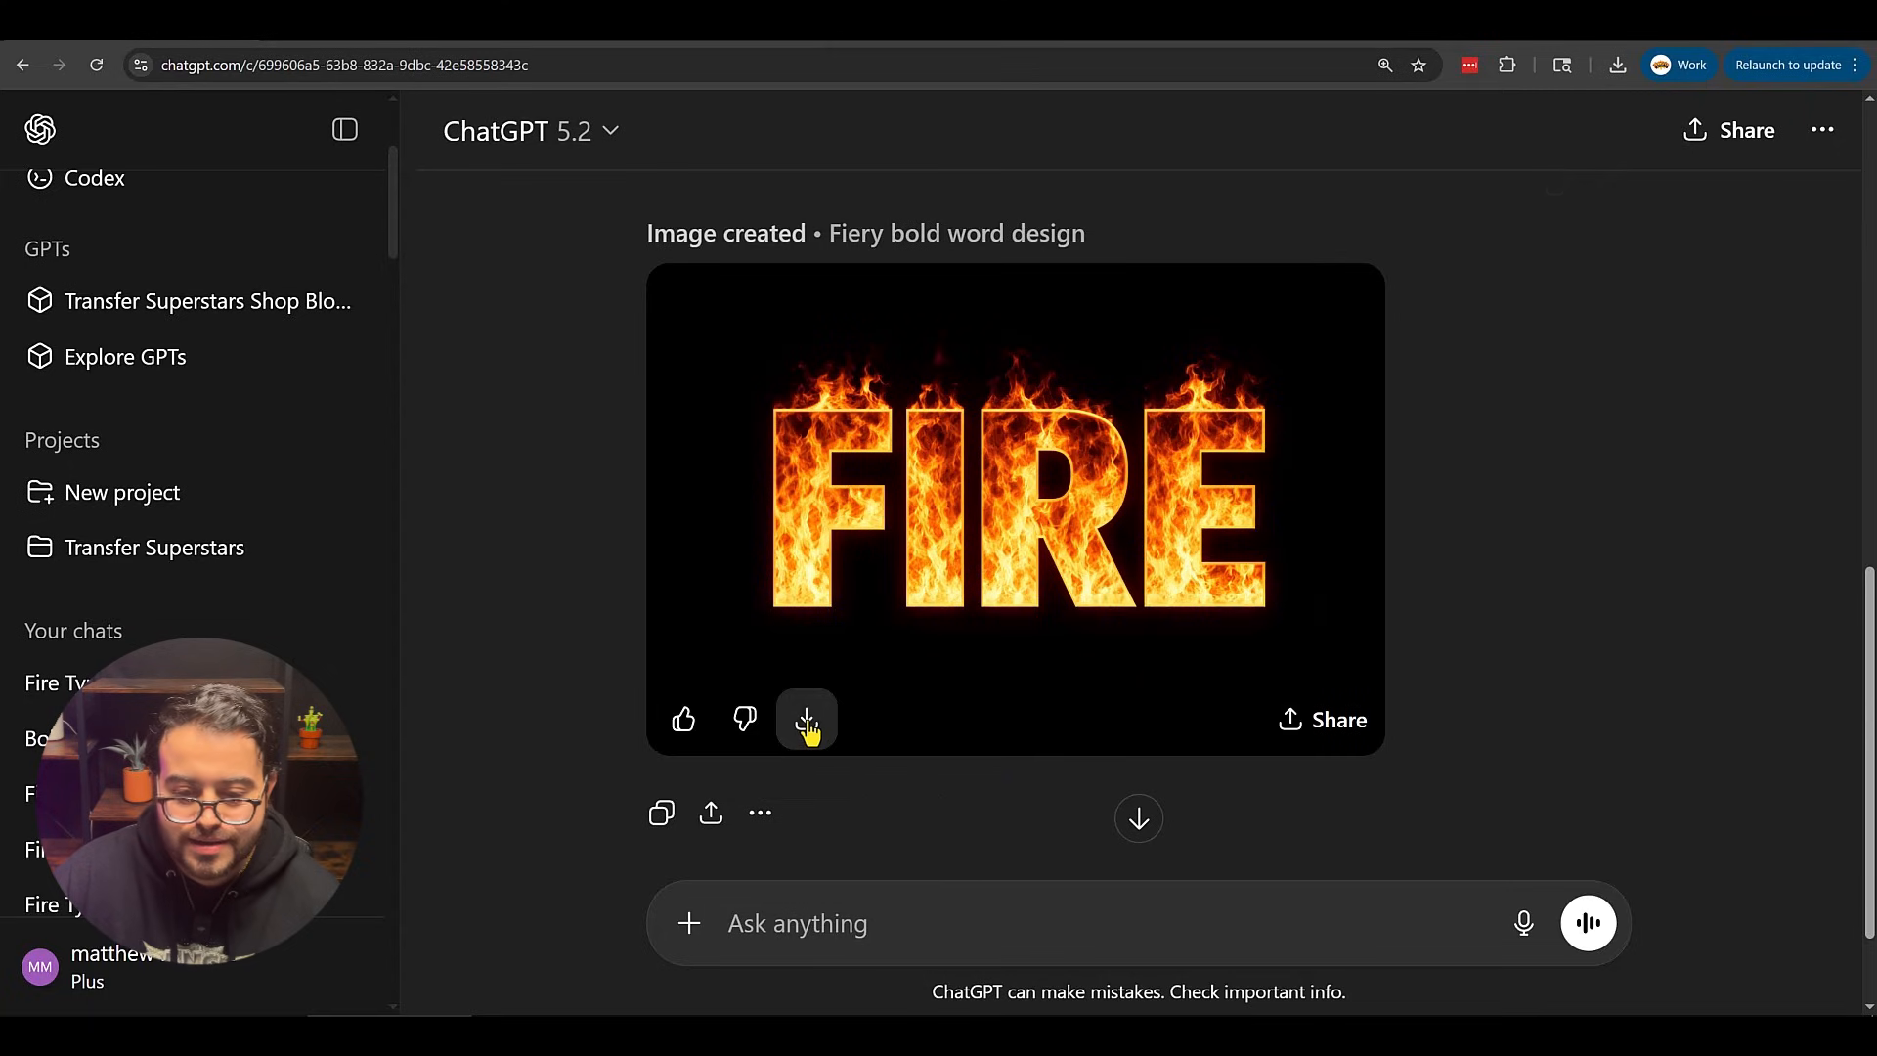
left_click(1312, 568)
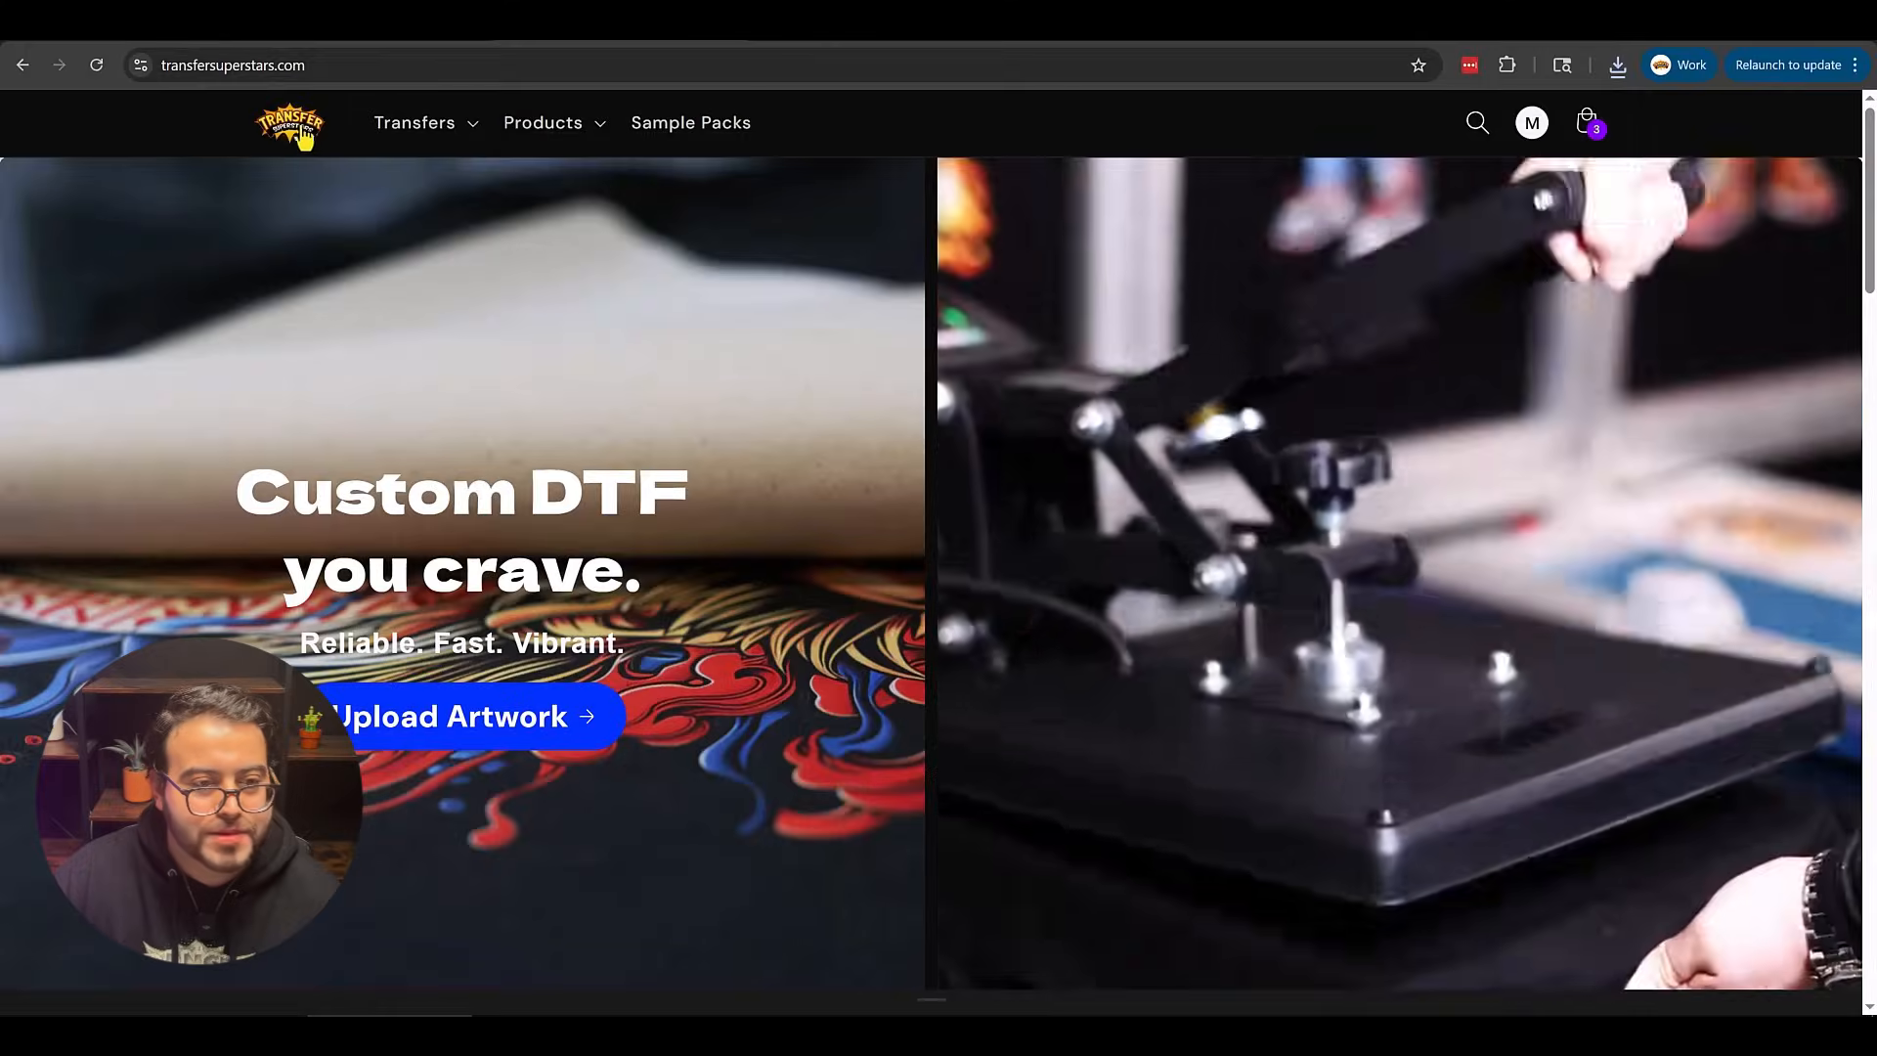
Open the DTF Transfer Gang Sheet Builder on Transfer Superstars and start a brand new gang sheet.
left_click(420, 121)
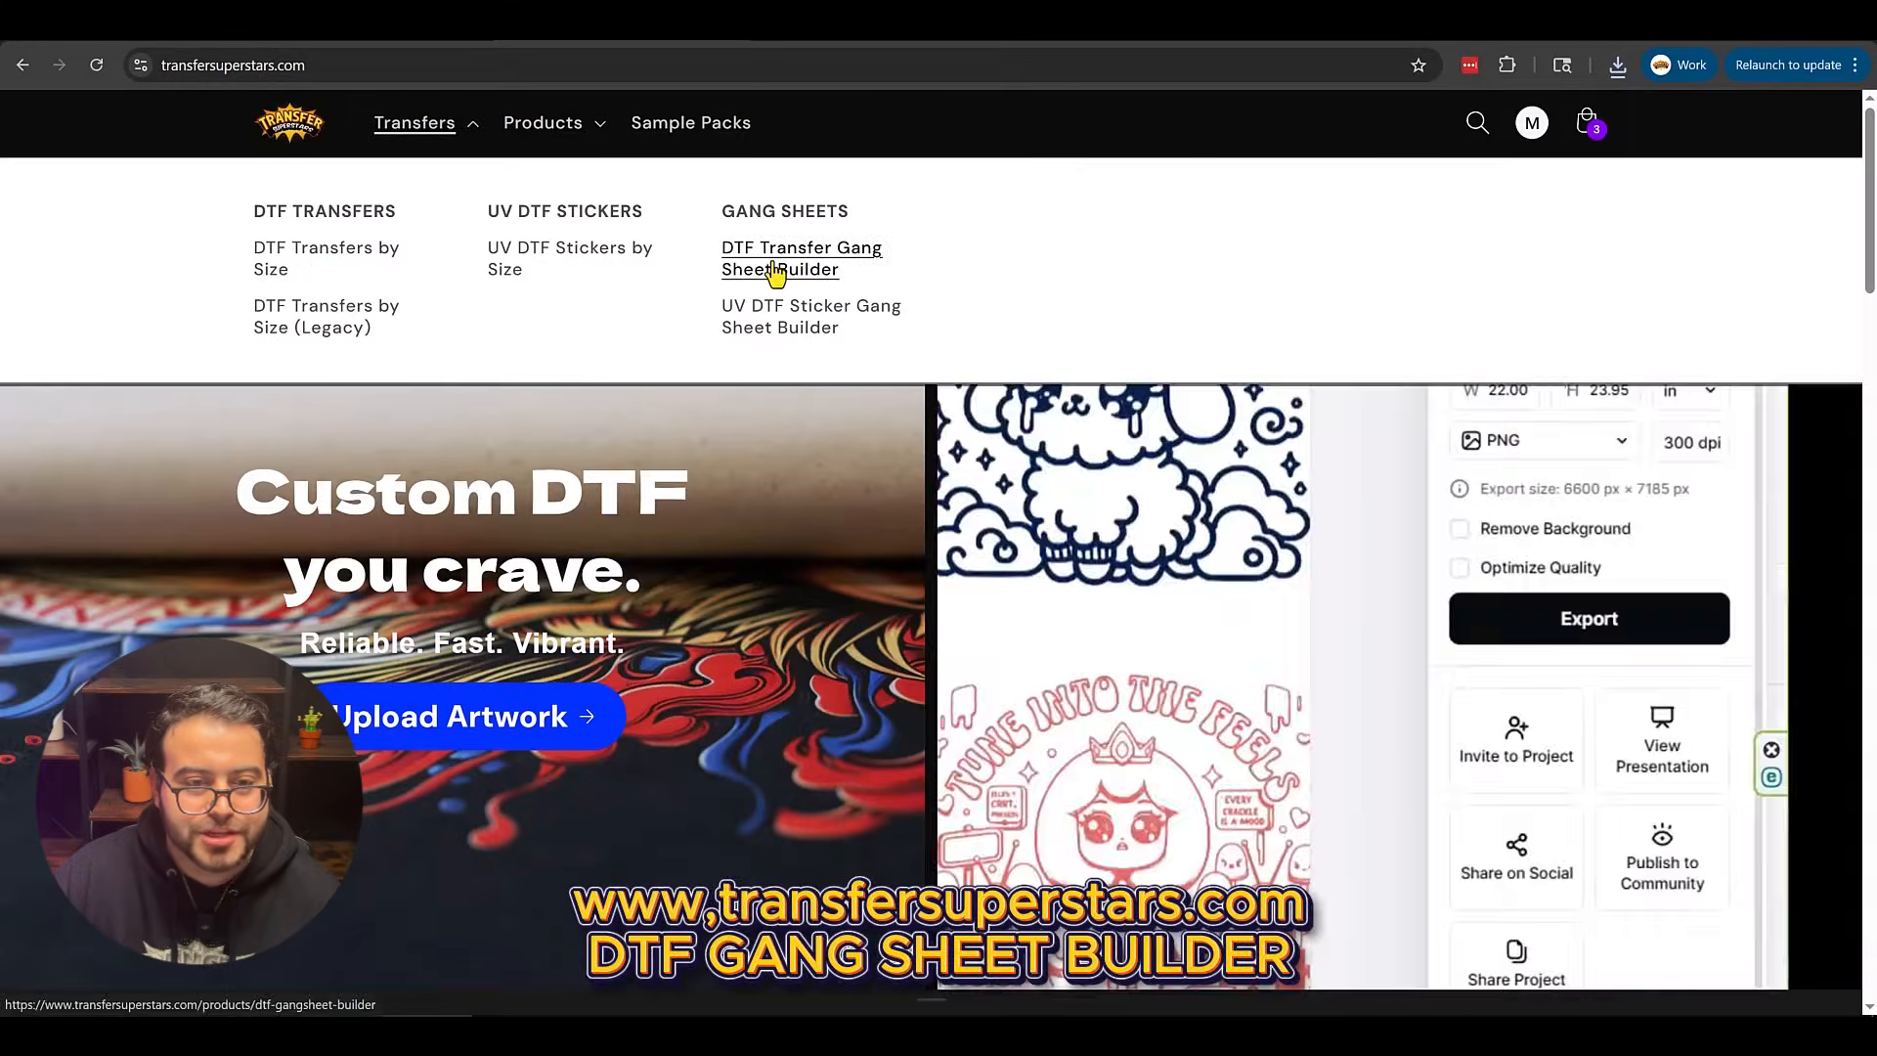
left_click(777, 272)
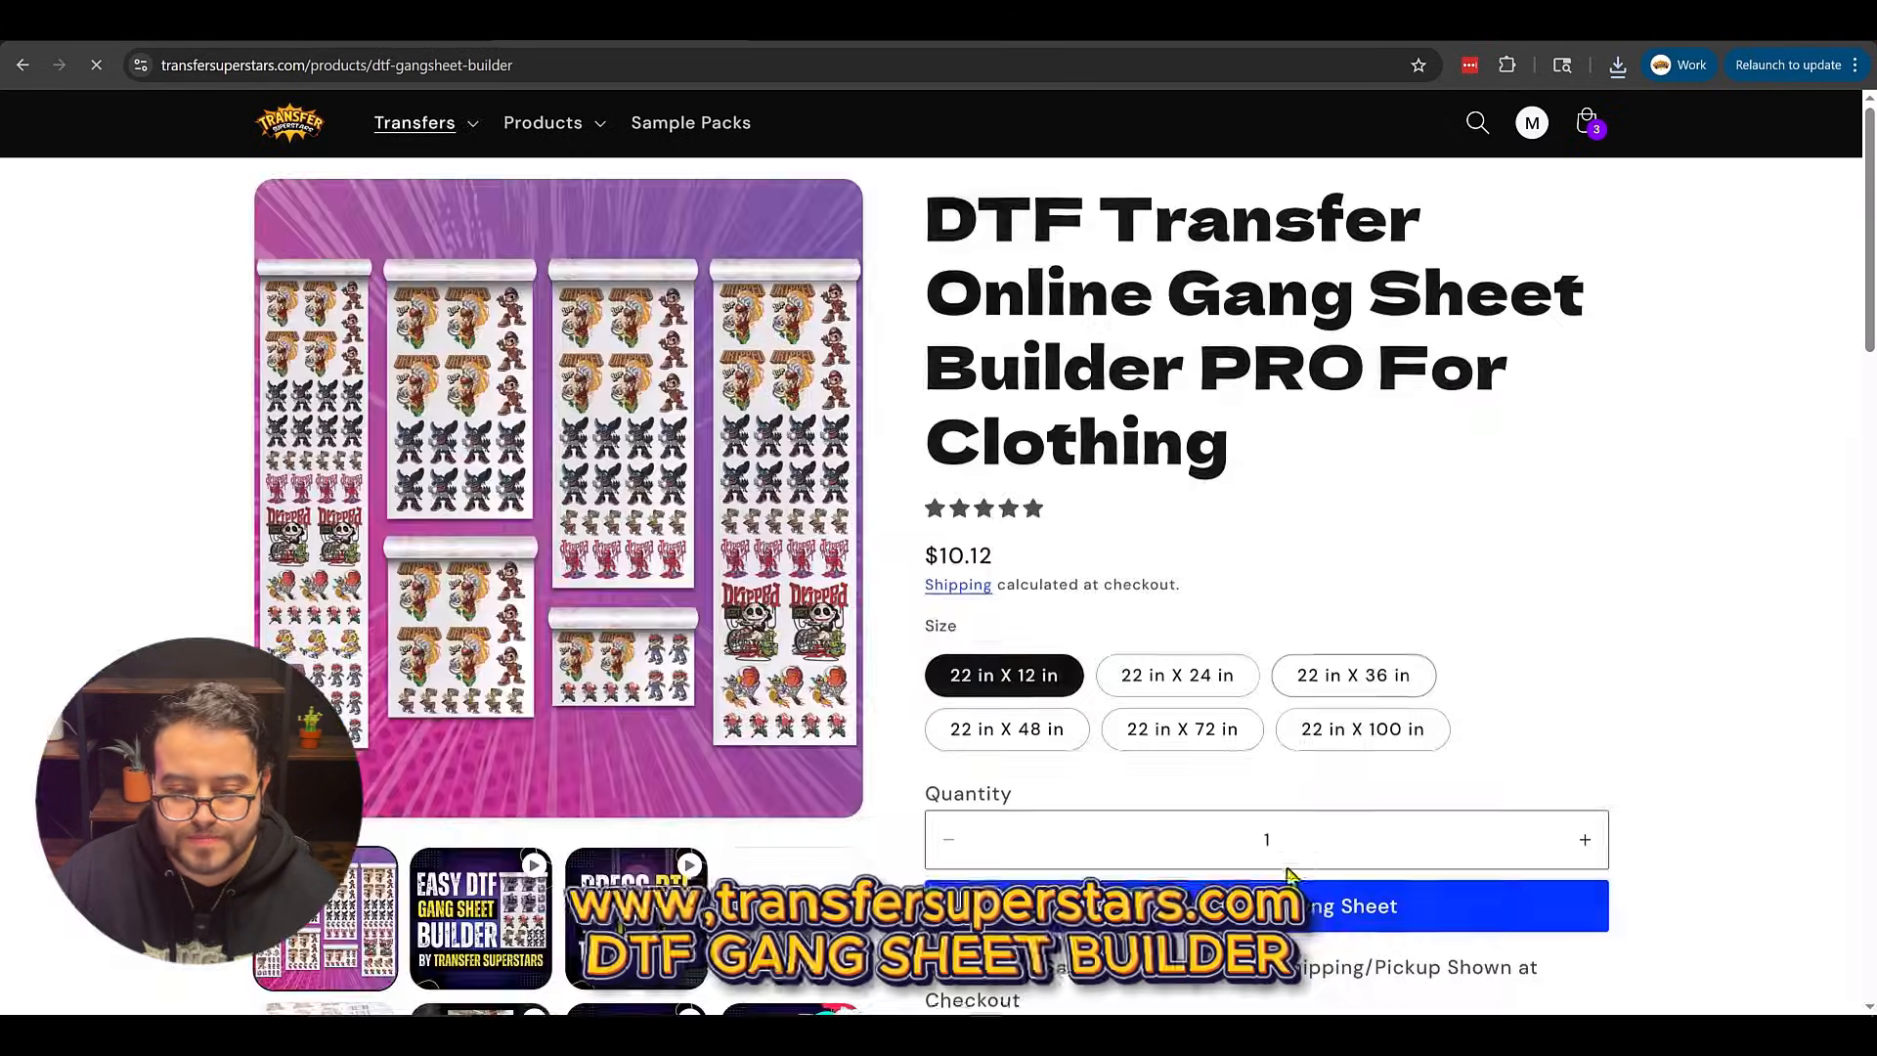
left_click(1330, 906)
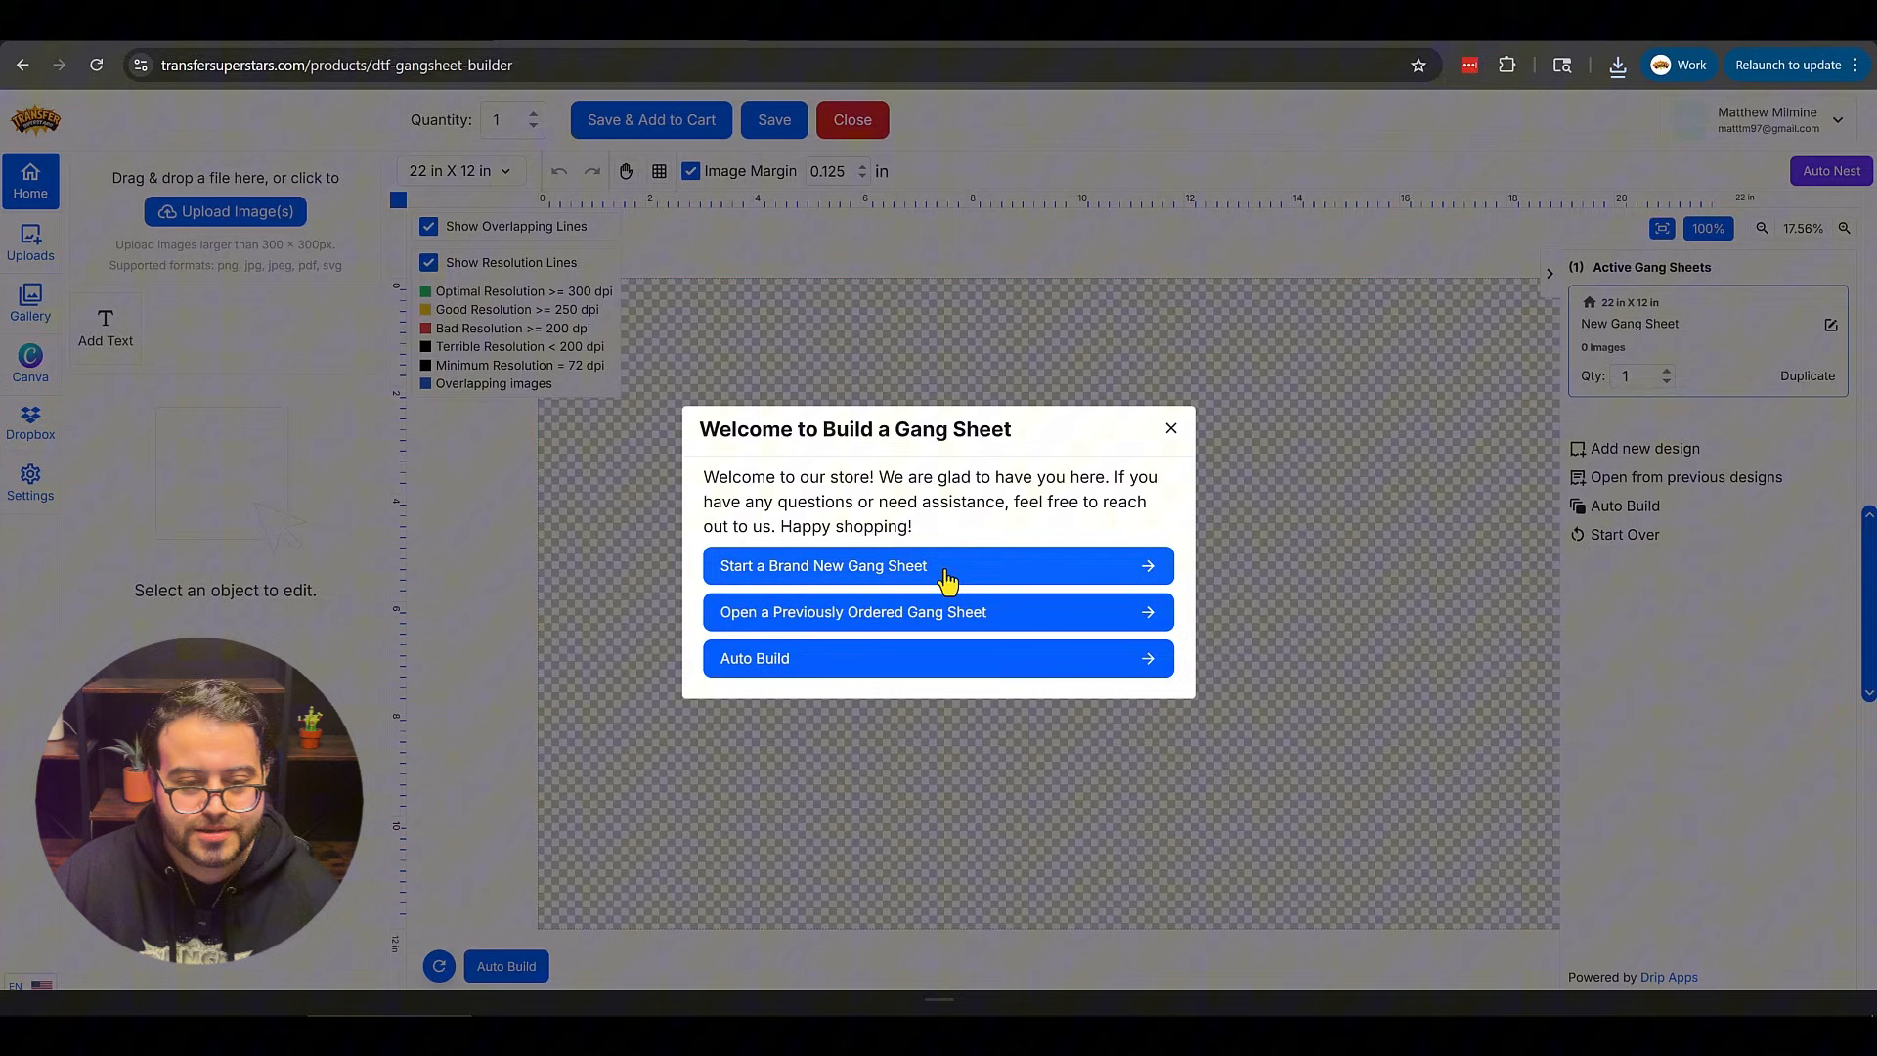
left_click(944, 569)
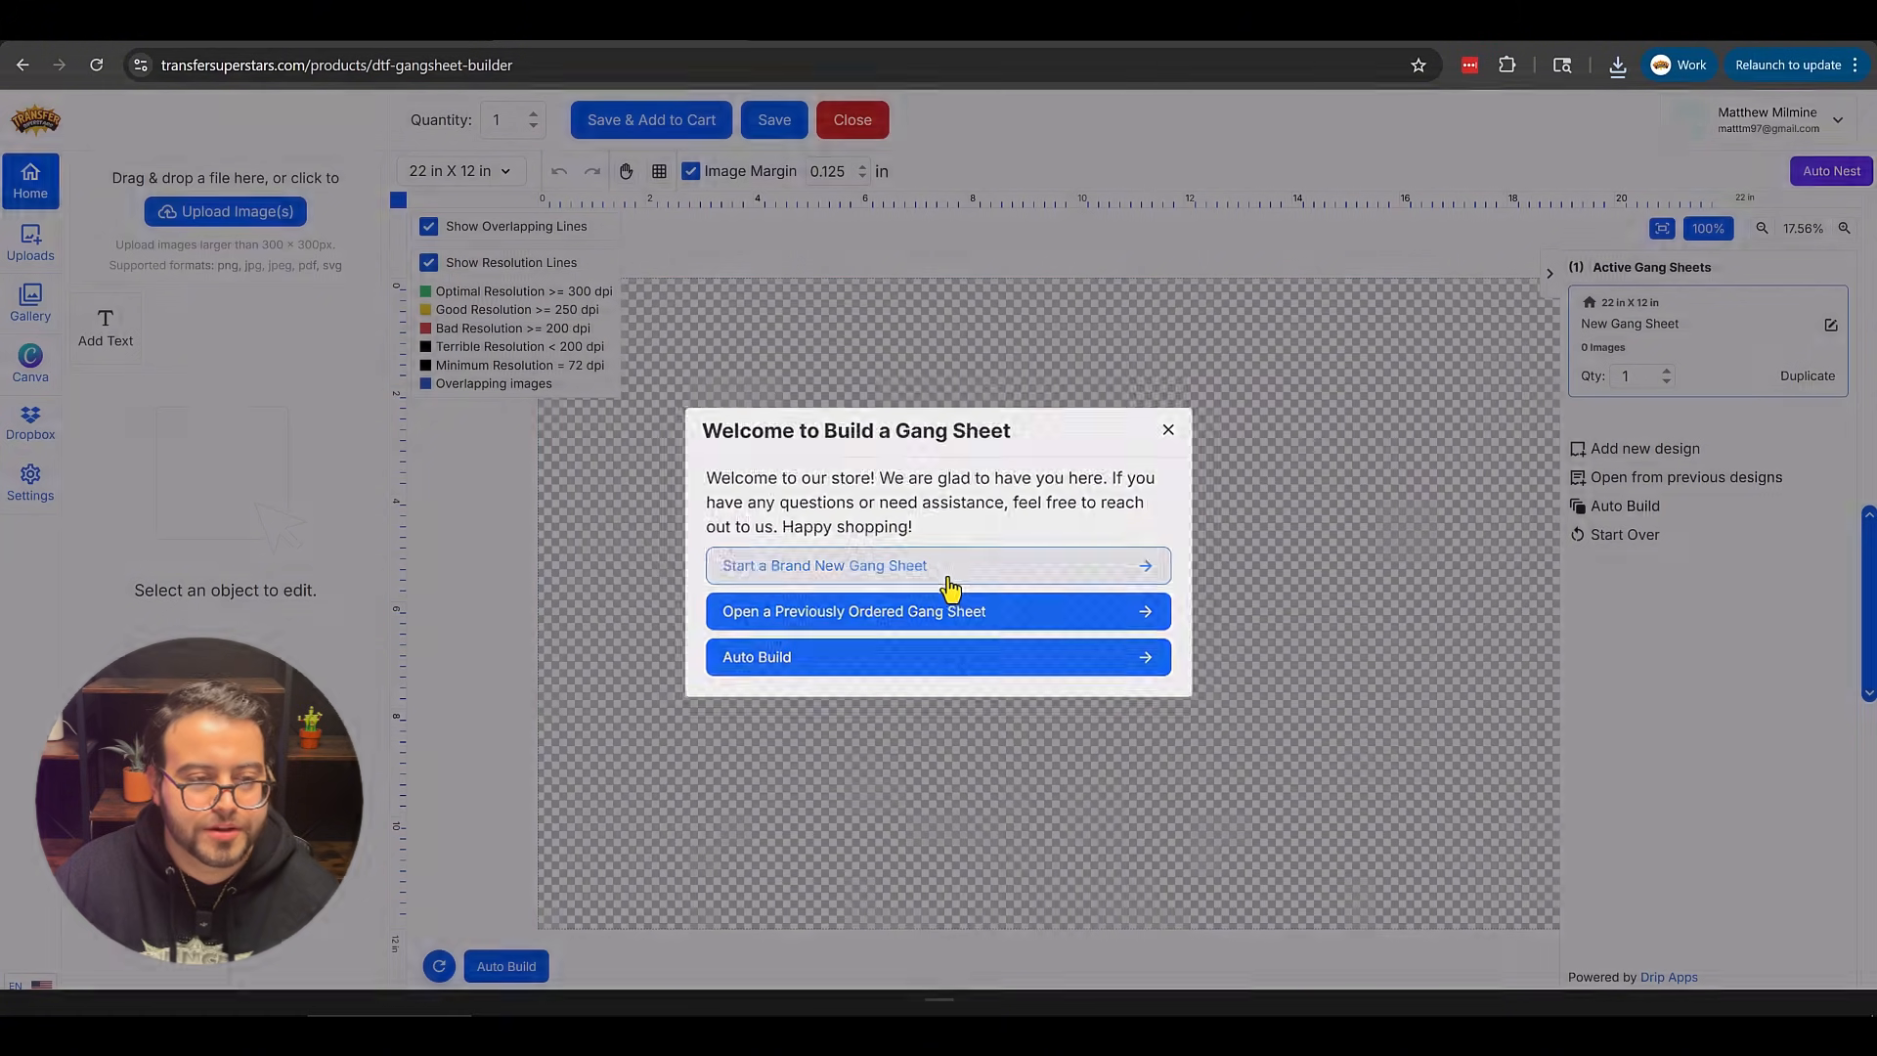
Upload the downloaded ChatGPT FIRE PNG and place it on the gang sheet.
left_click(280, 219)
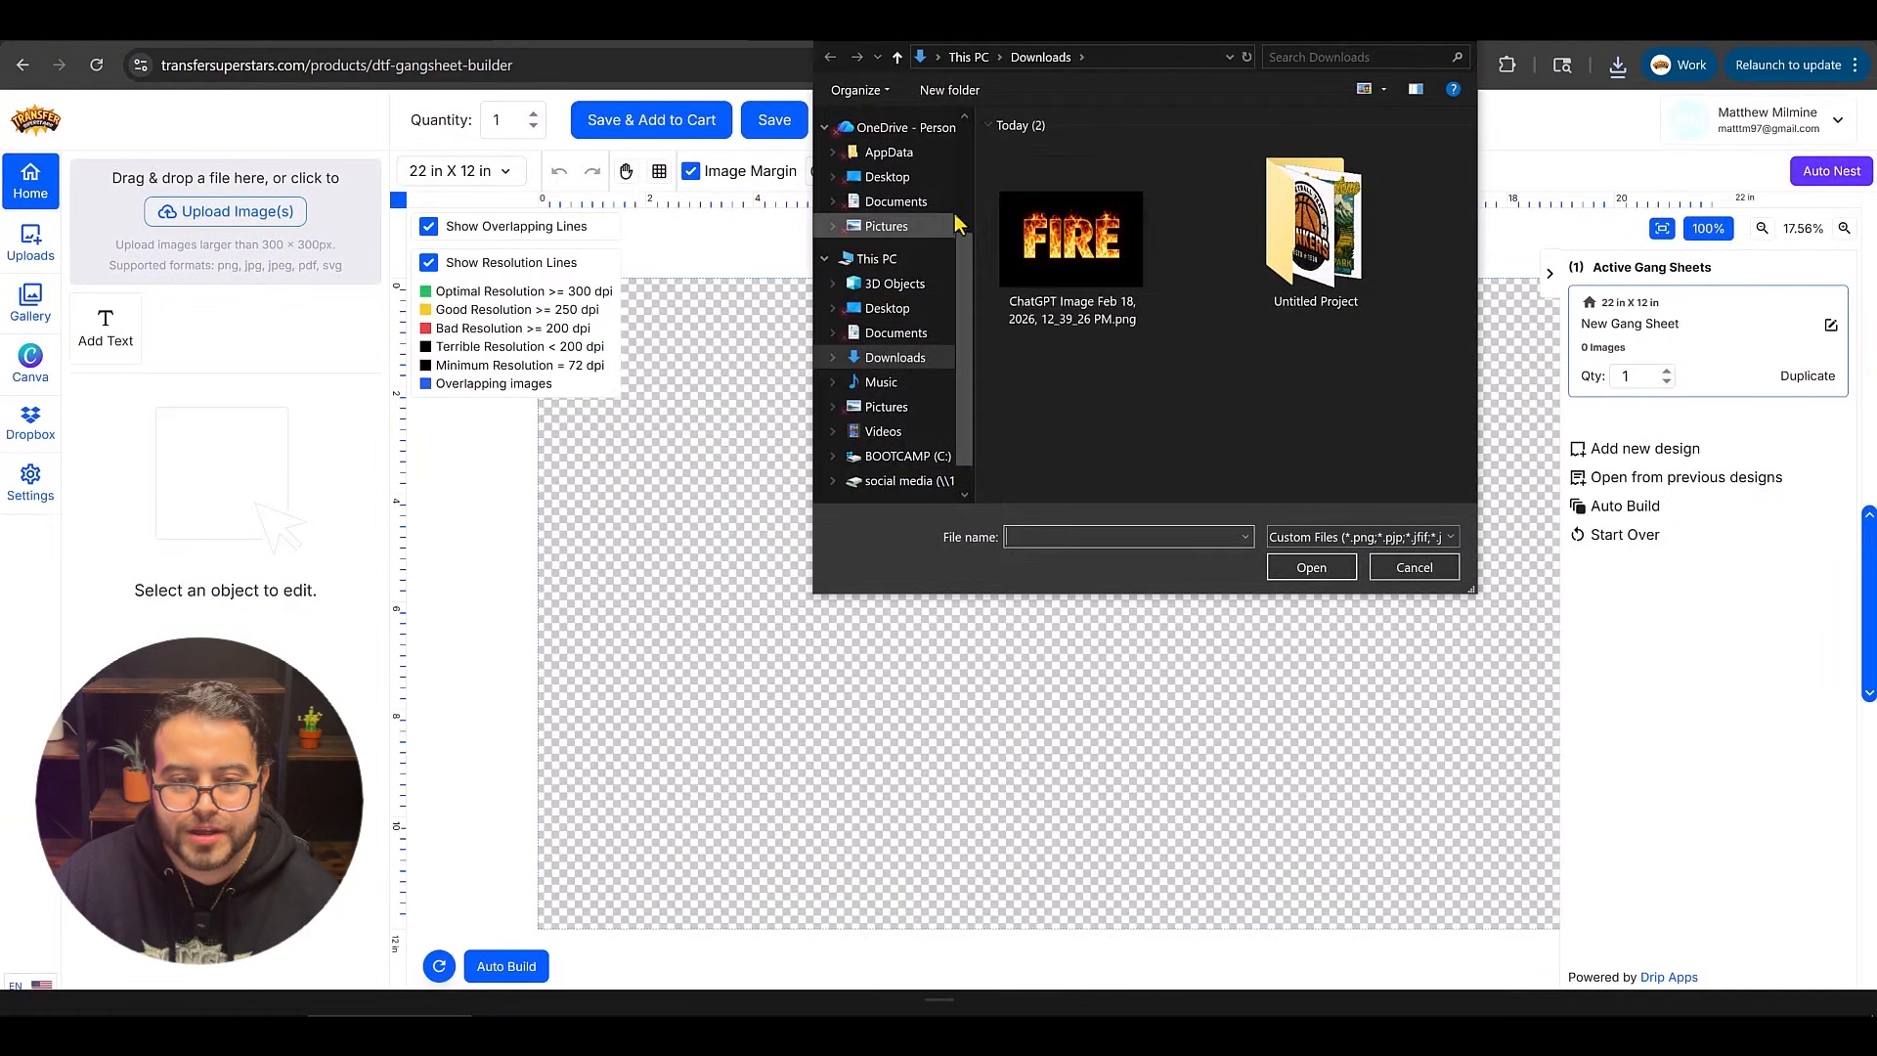
left_click(1057, 235)
left_click(1312, 567)
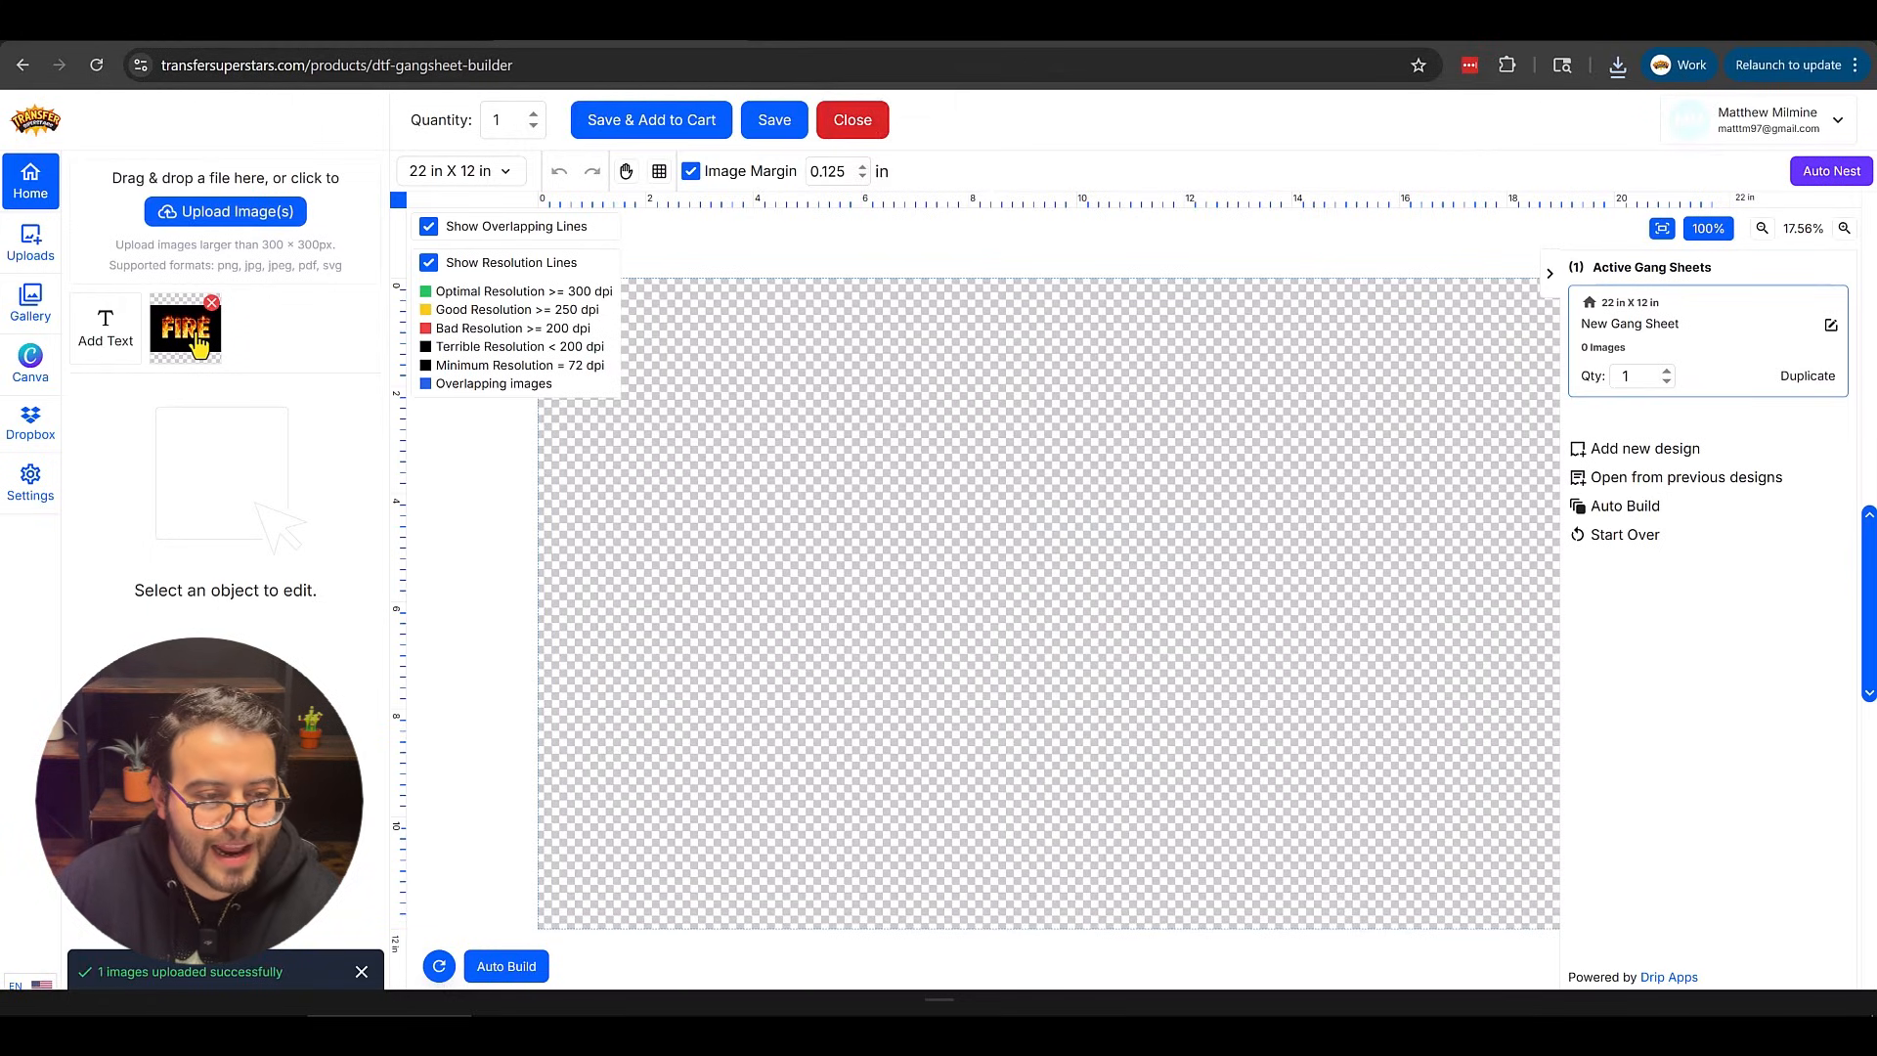
left_click(200, 344)
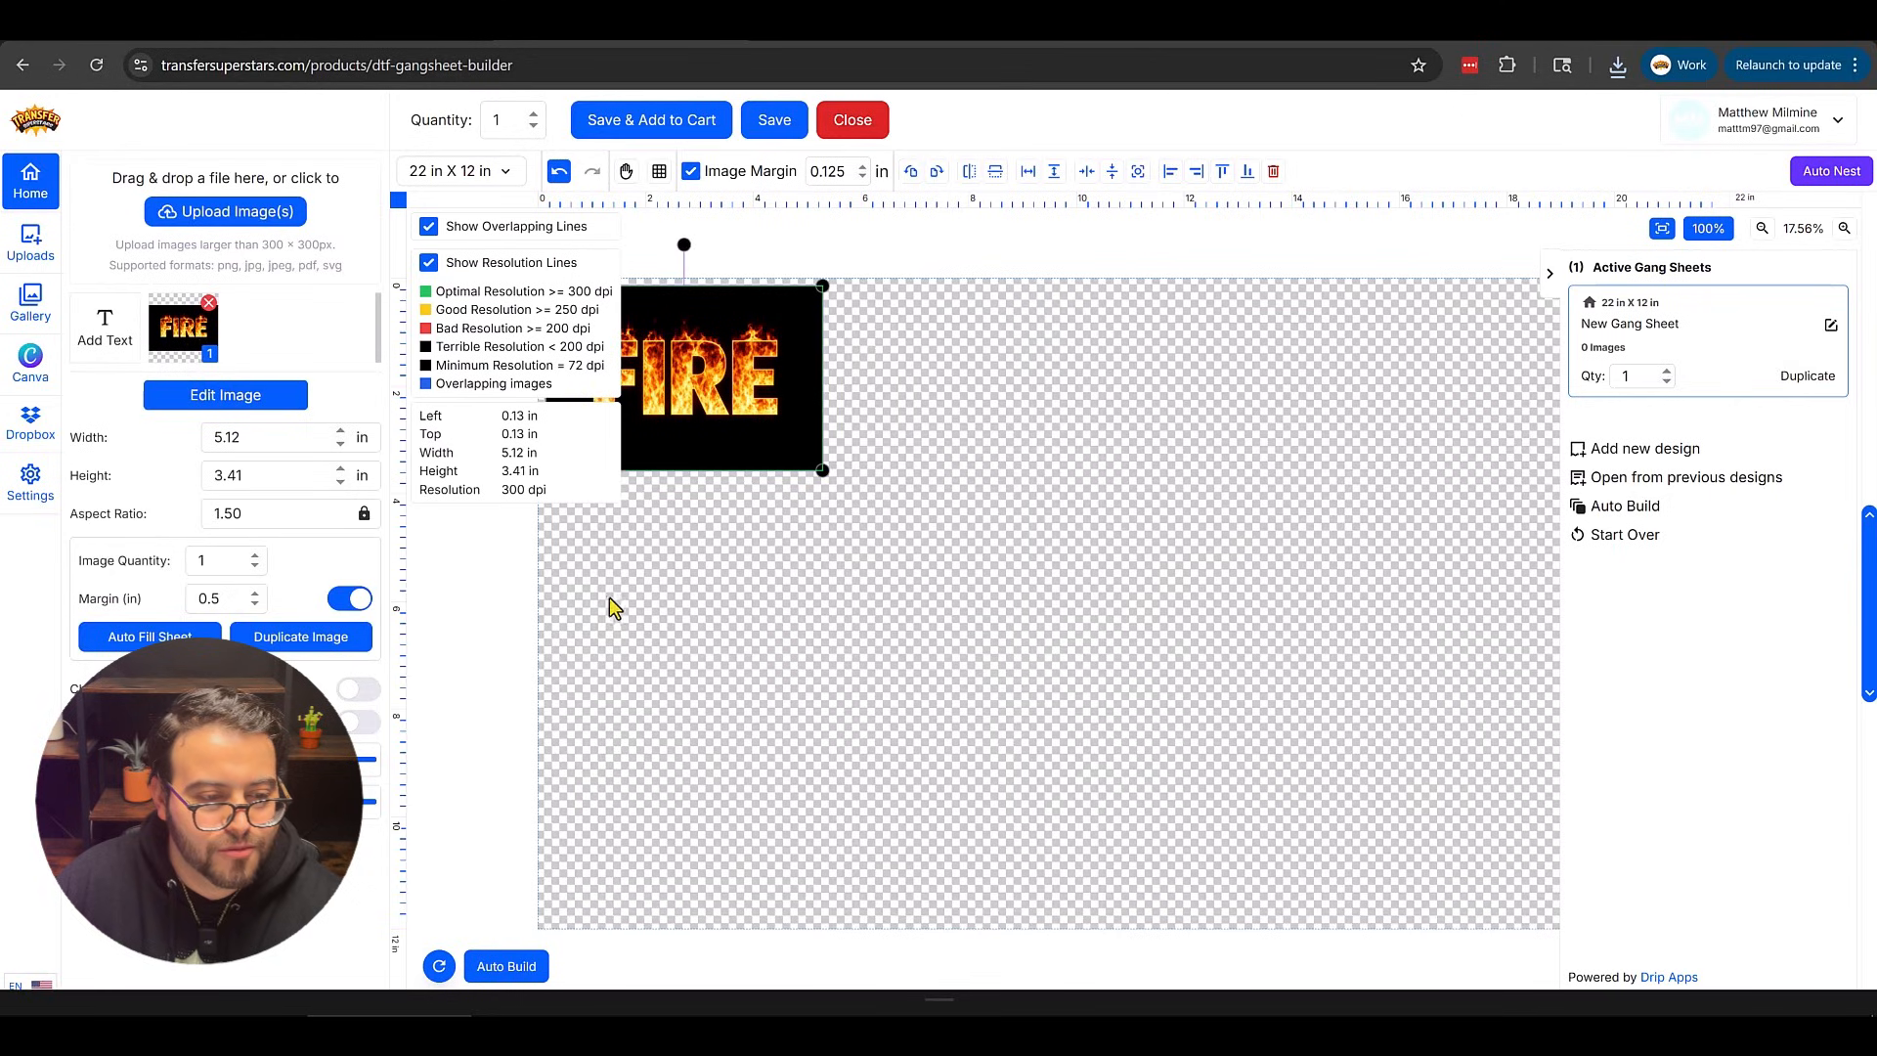
Set the image width to 11 inches.
double_click(228, 438)
type("11")
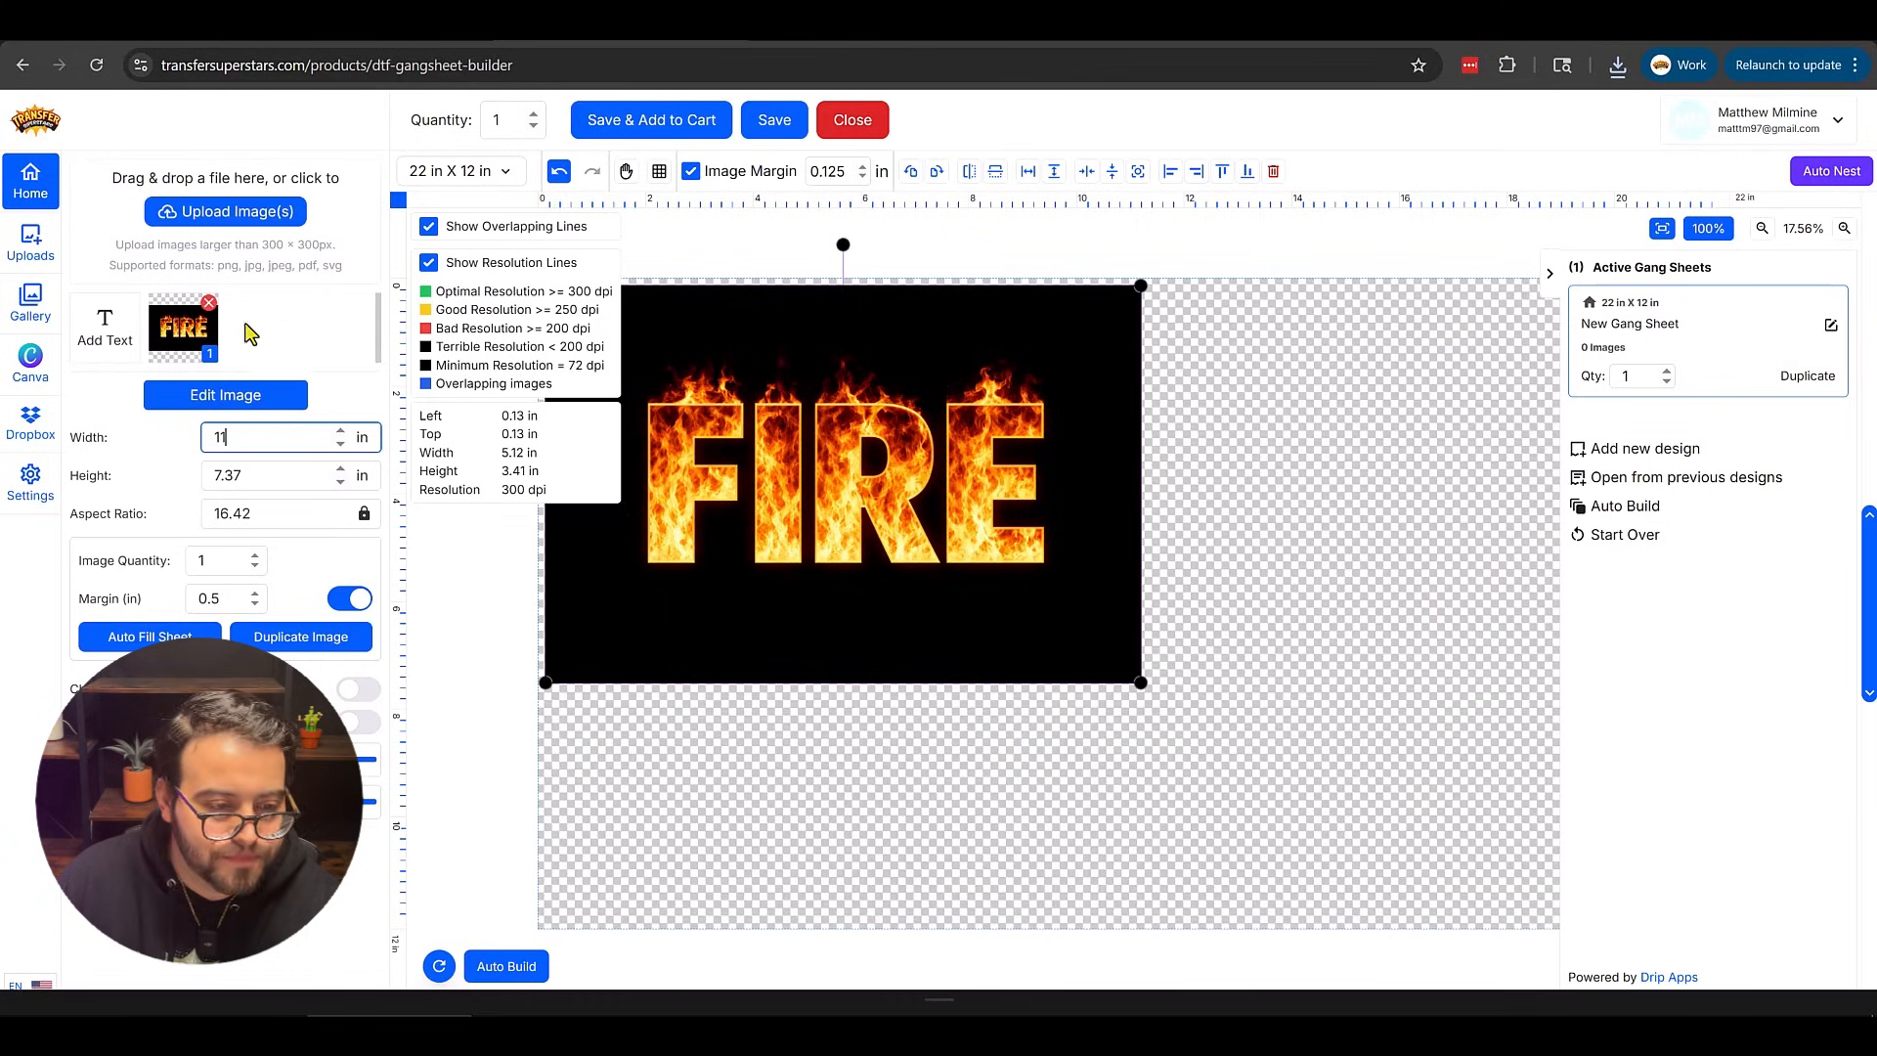
In the image editor, remove the black background colour with tolerance 100 and apply it.
left_click(239, 396)
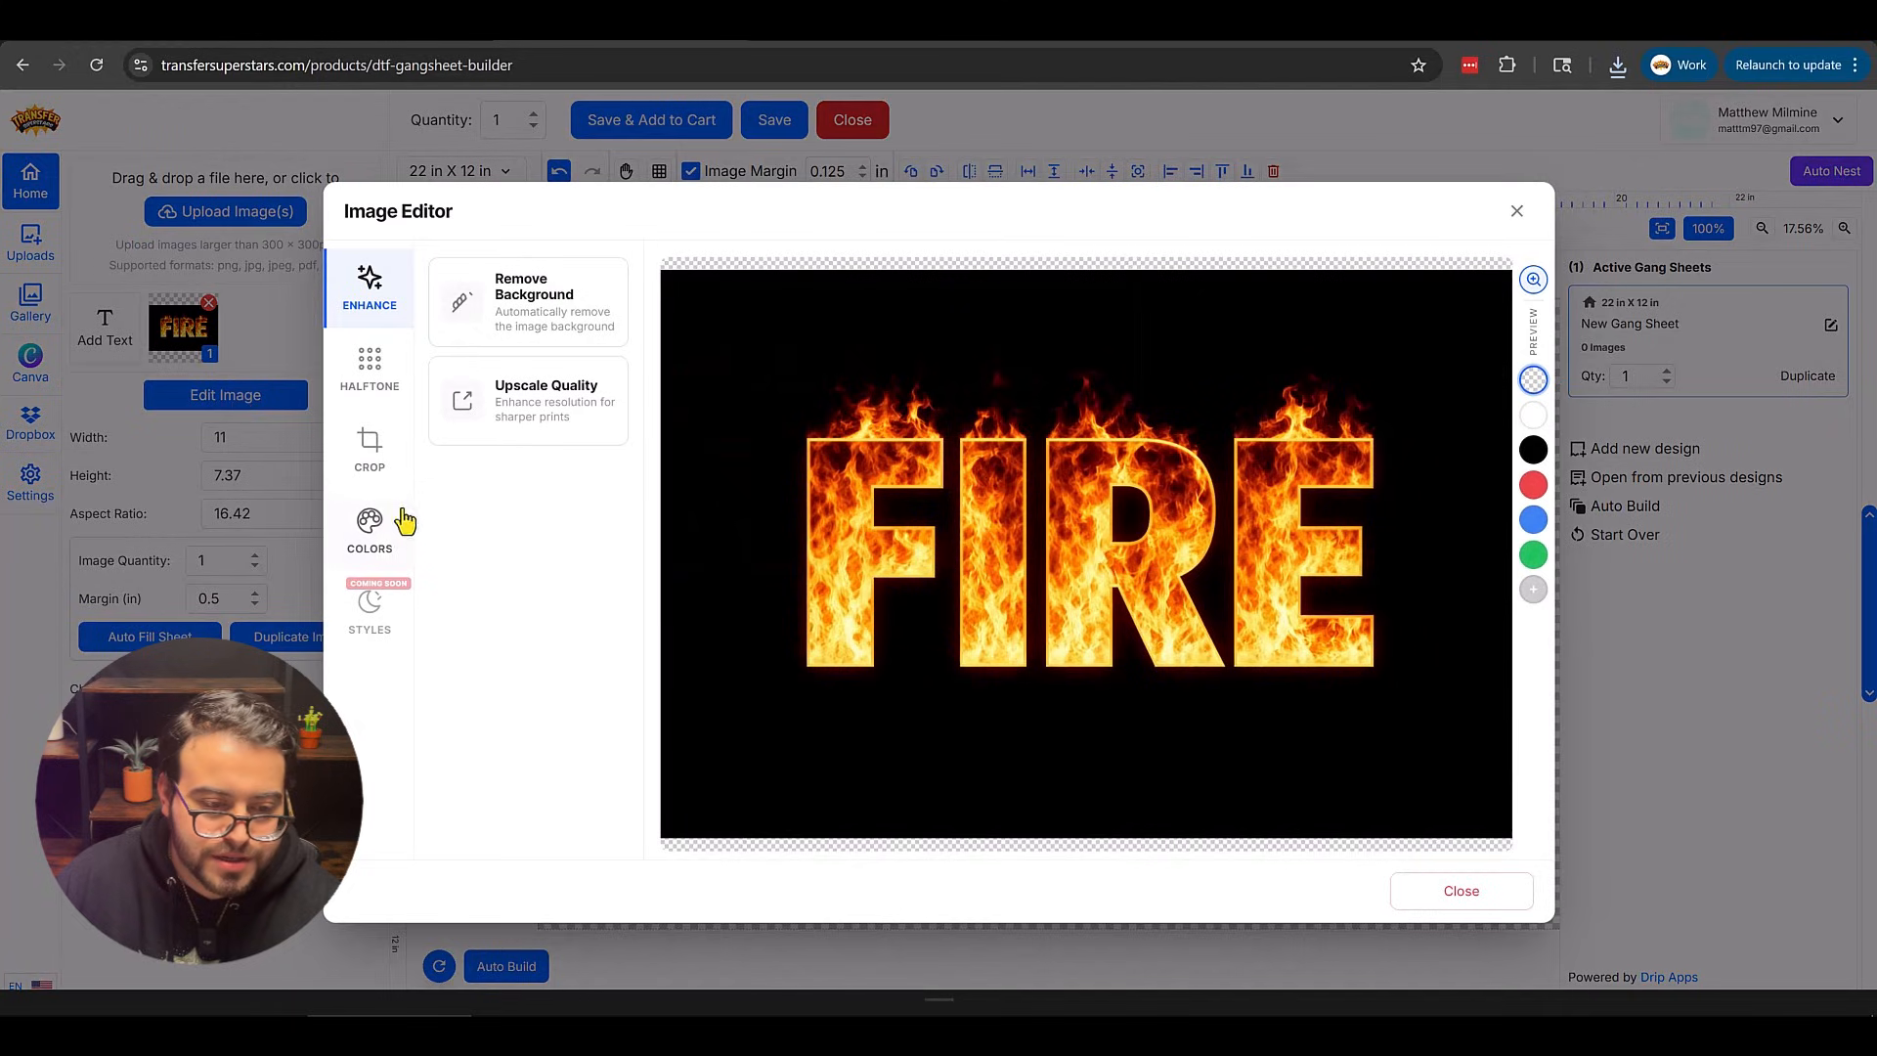
left_click(371, 543)
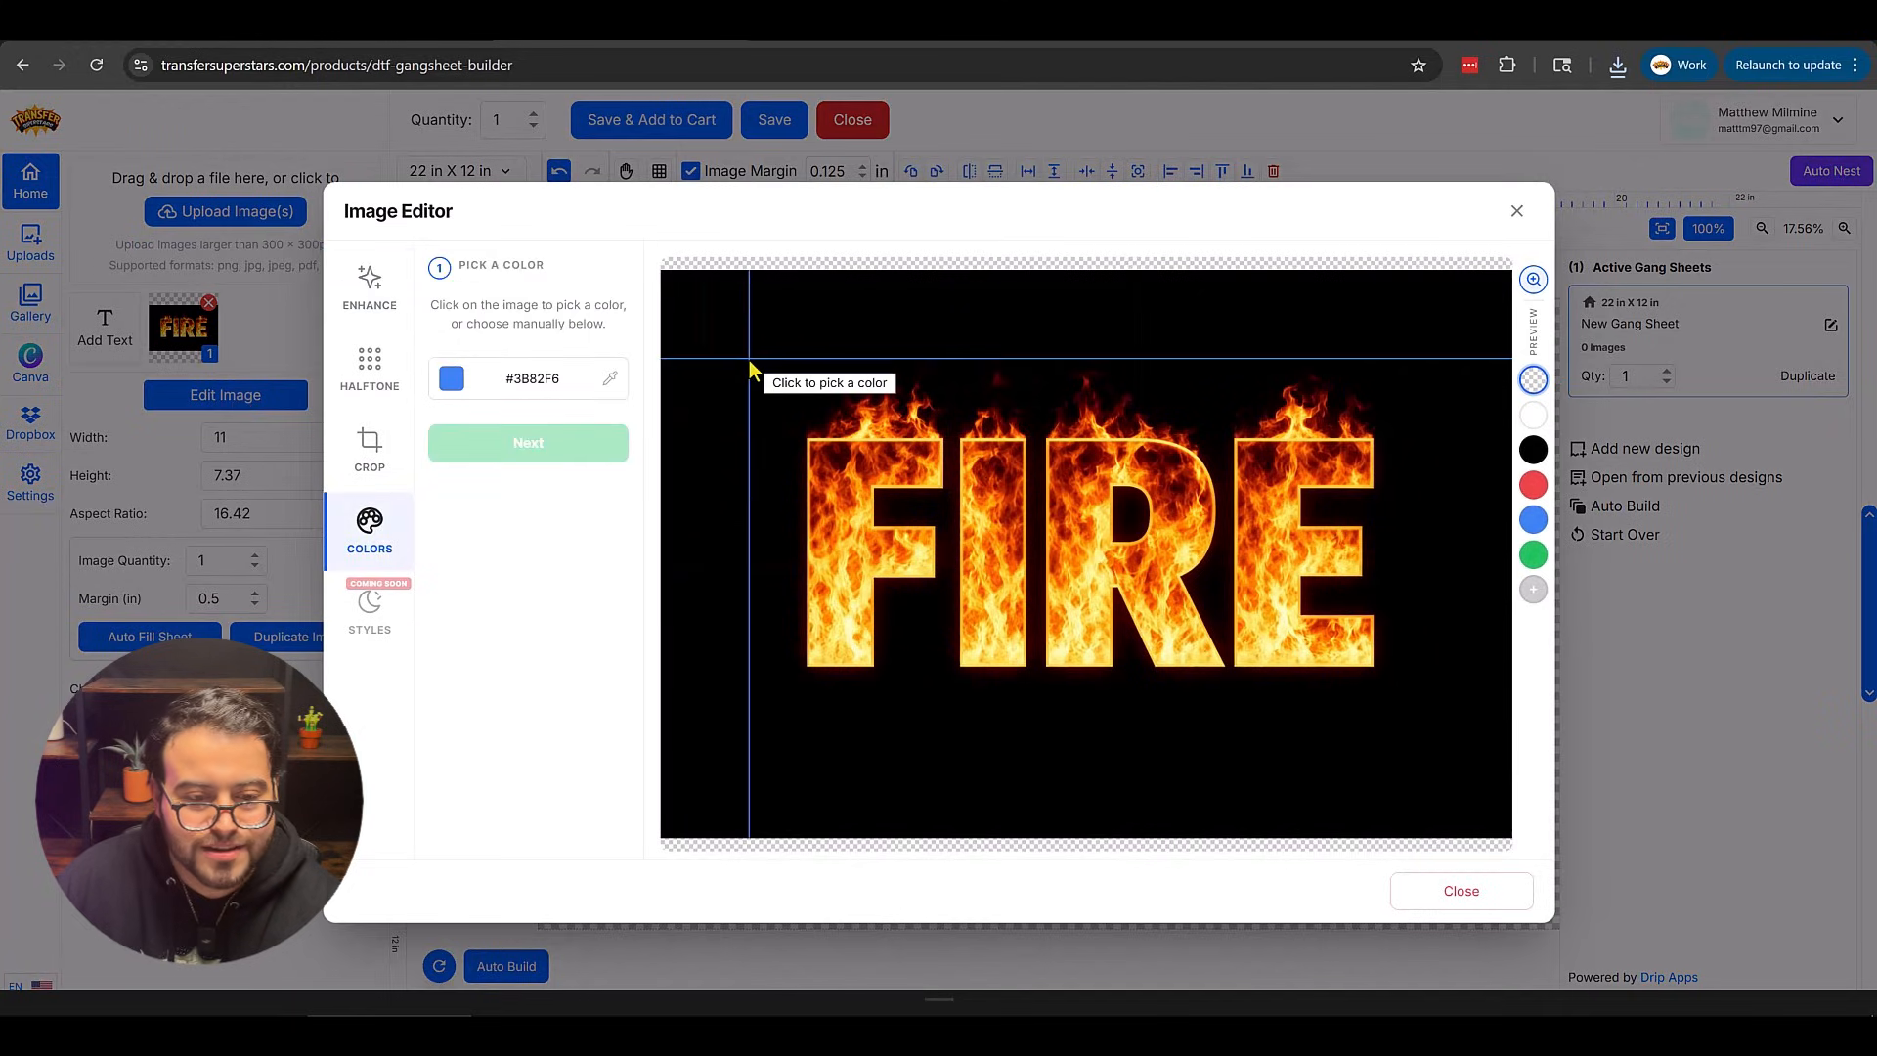
left_click(750, 364)
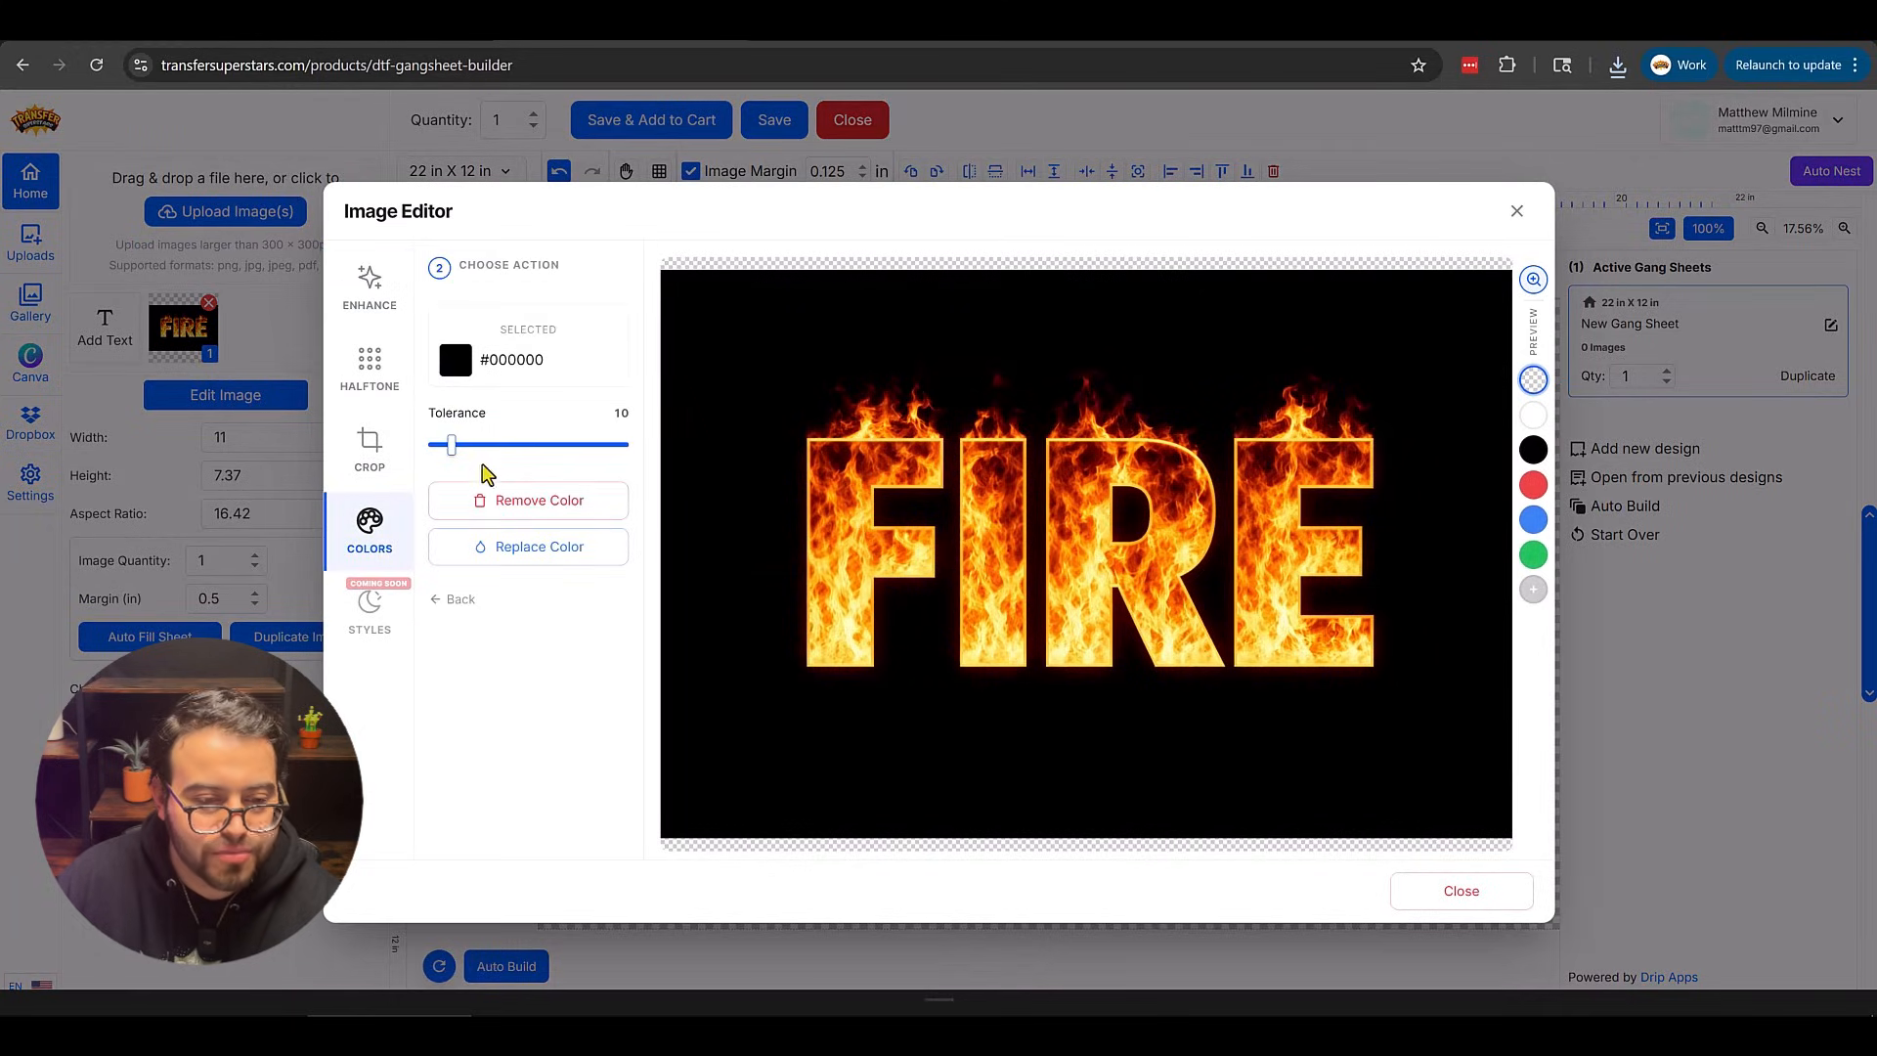
left_click_drag(450, 445, 649, 448)
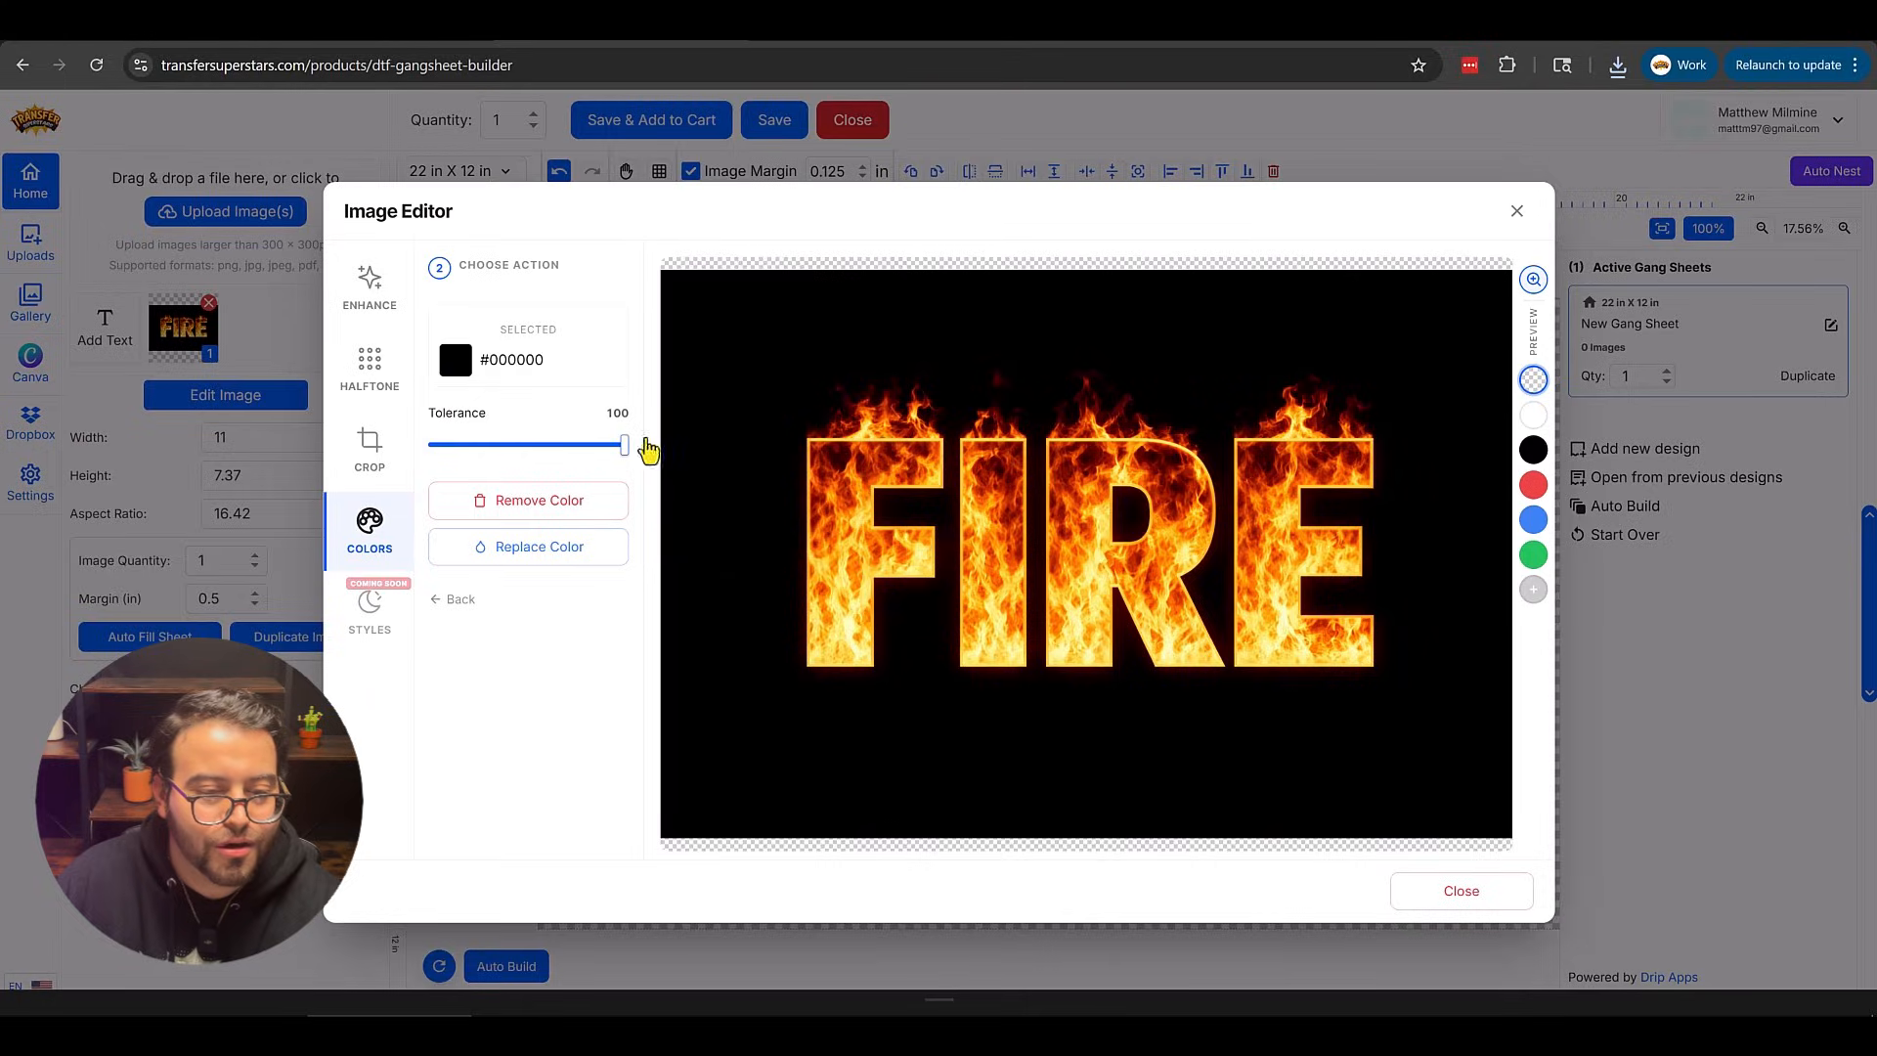
left_click(531, 504)
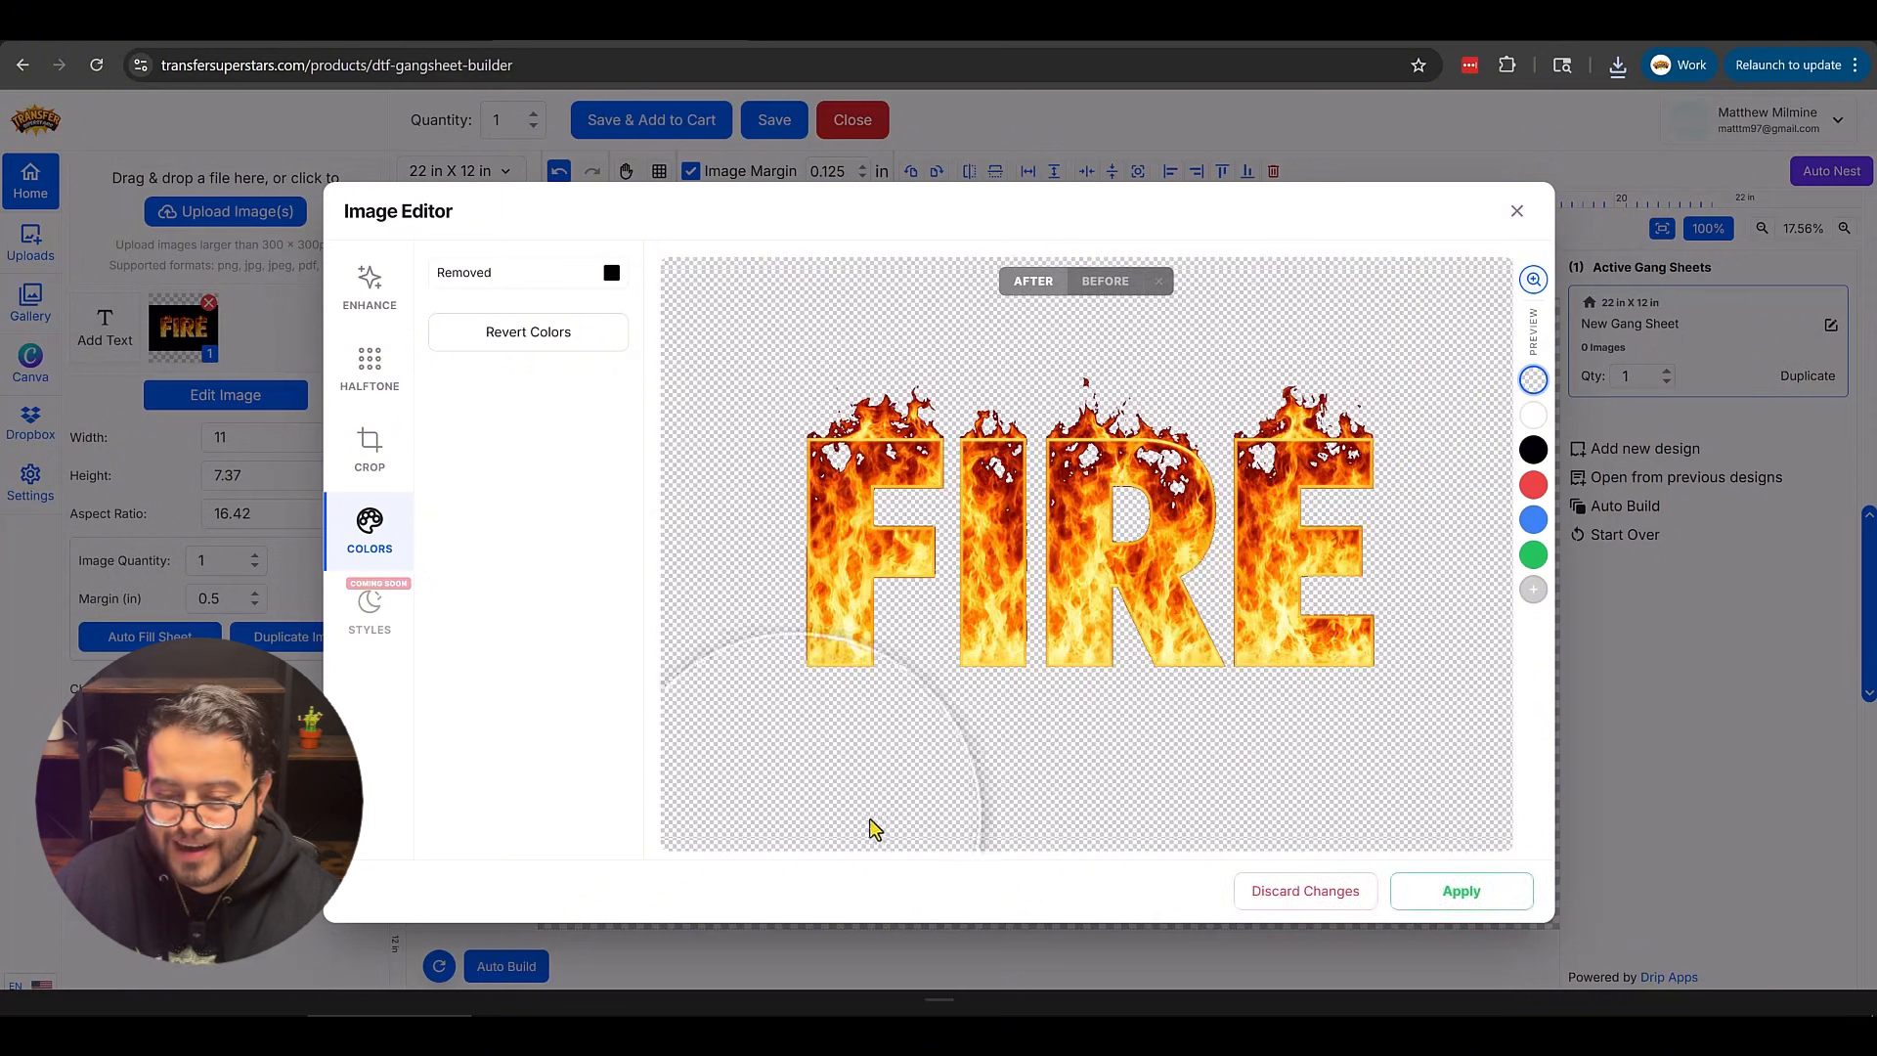
left_click(1503, 907)
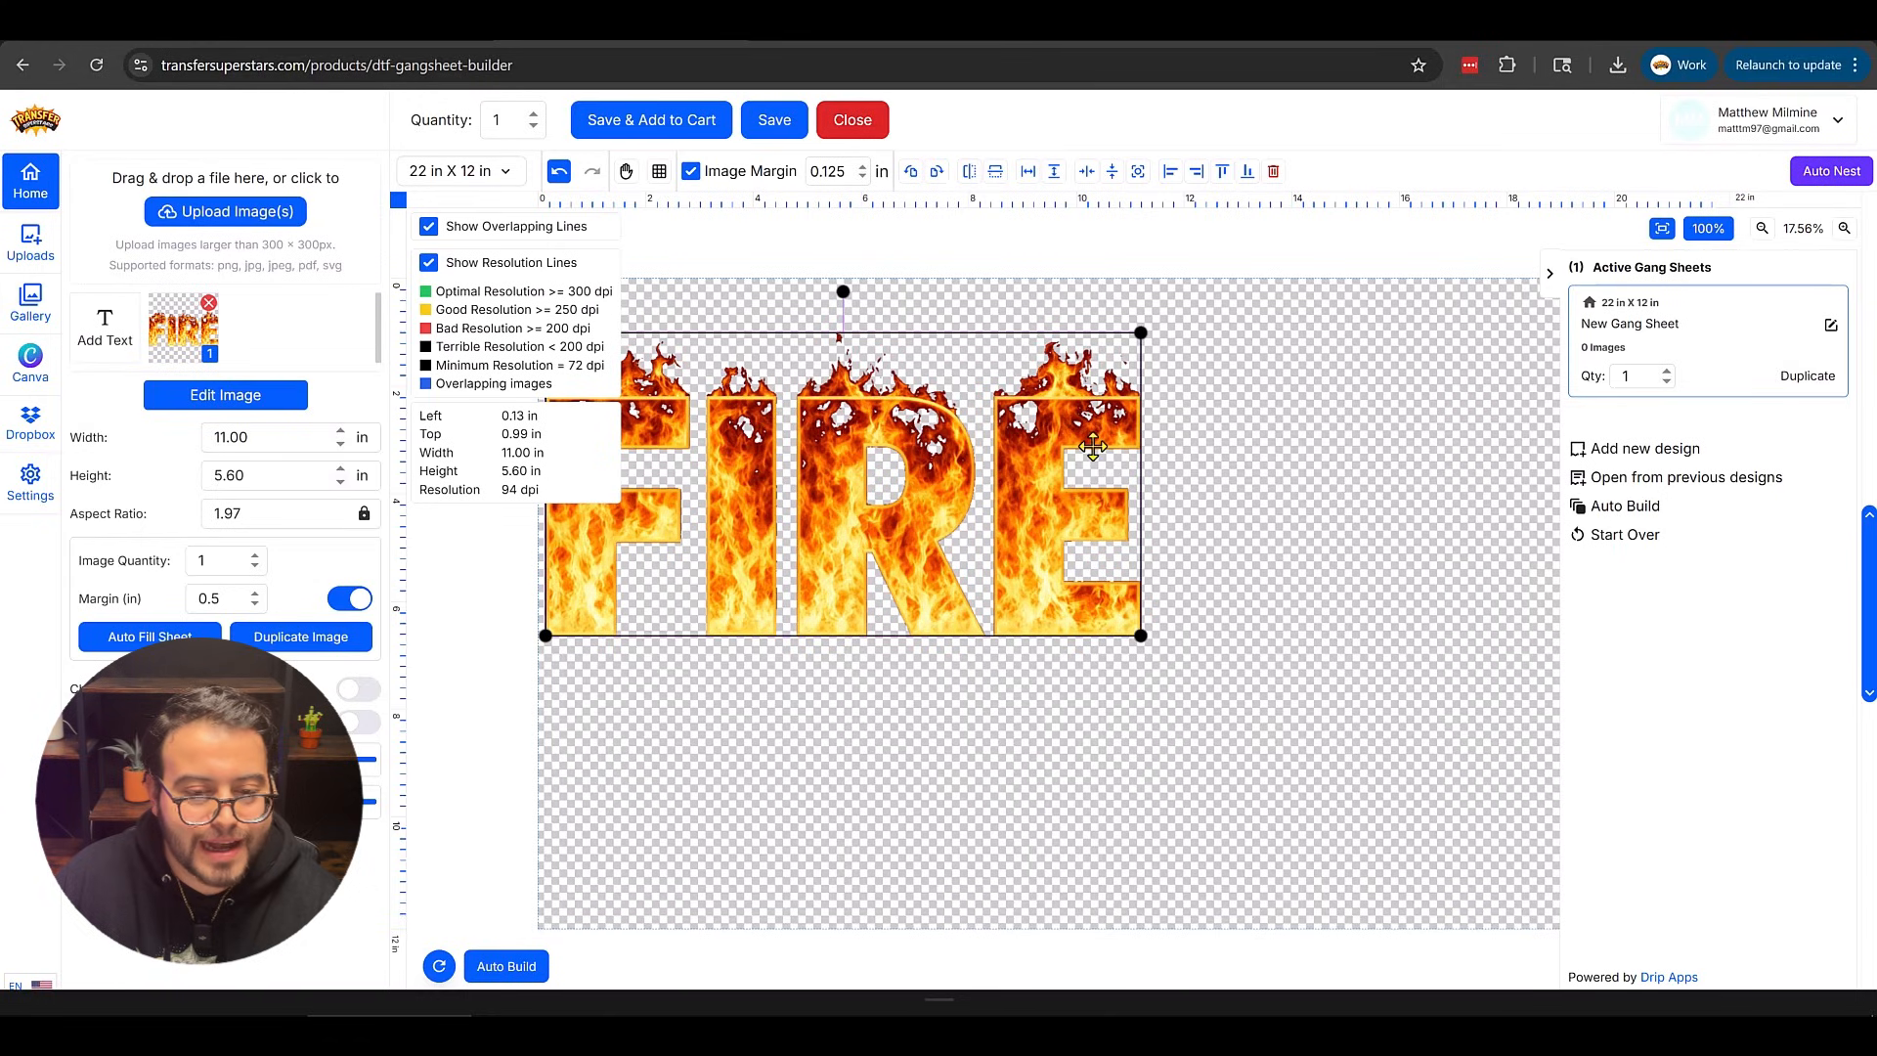
Upscale the image quality in the image editor and apply it.
left_click(271, 401)
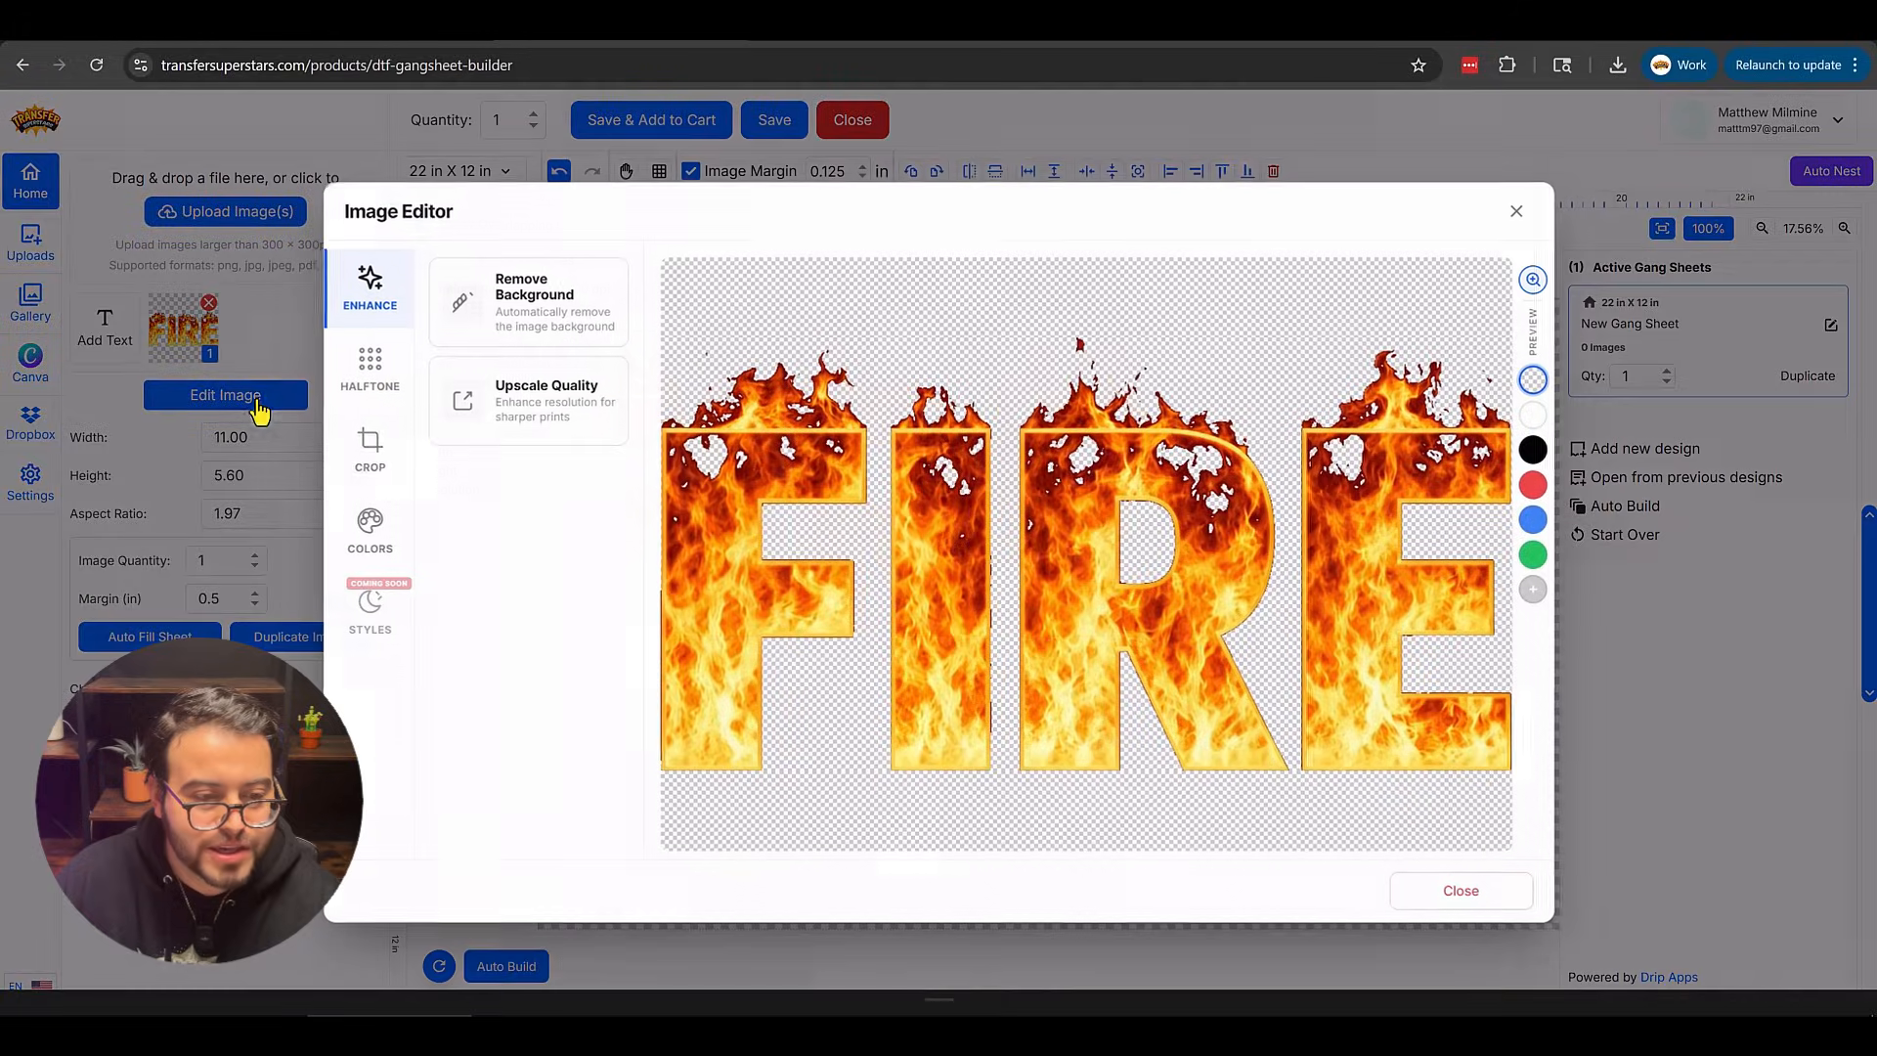
left_click(531, 403)
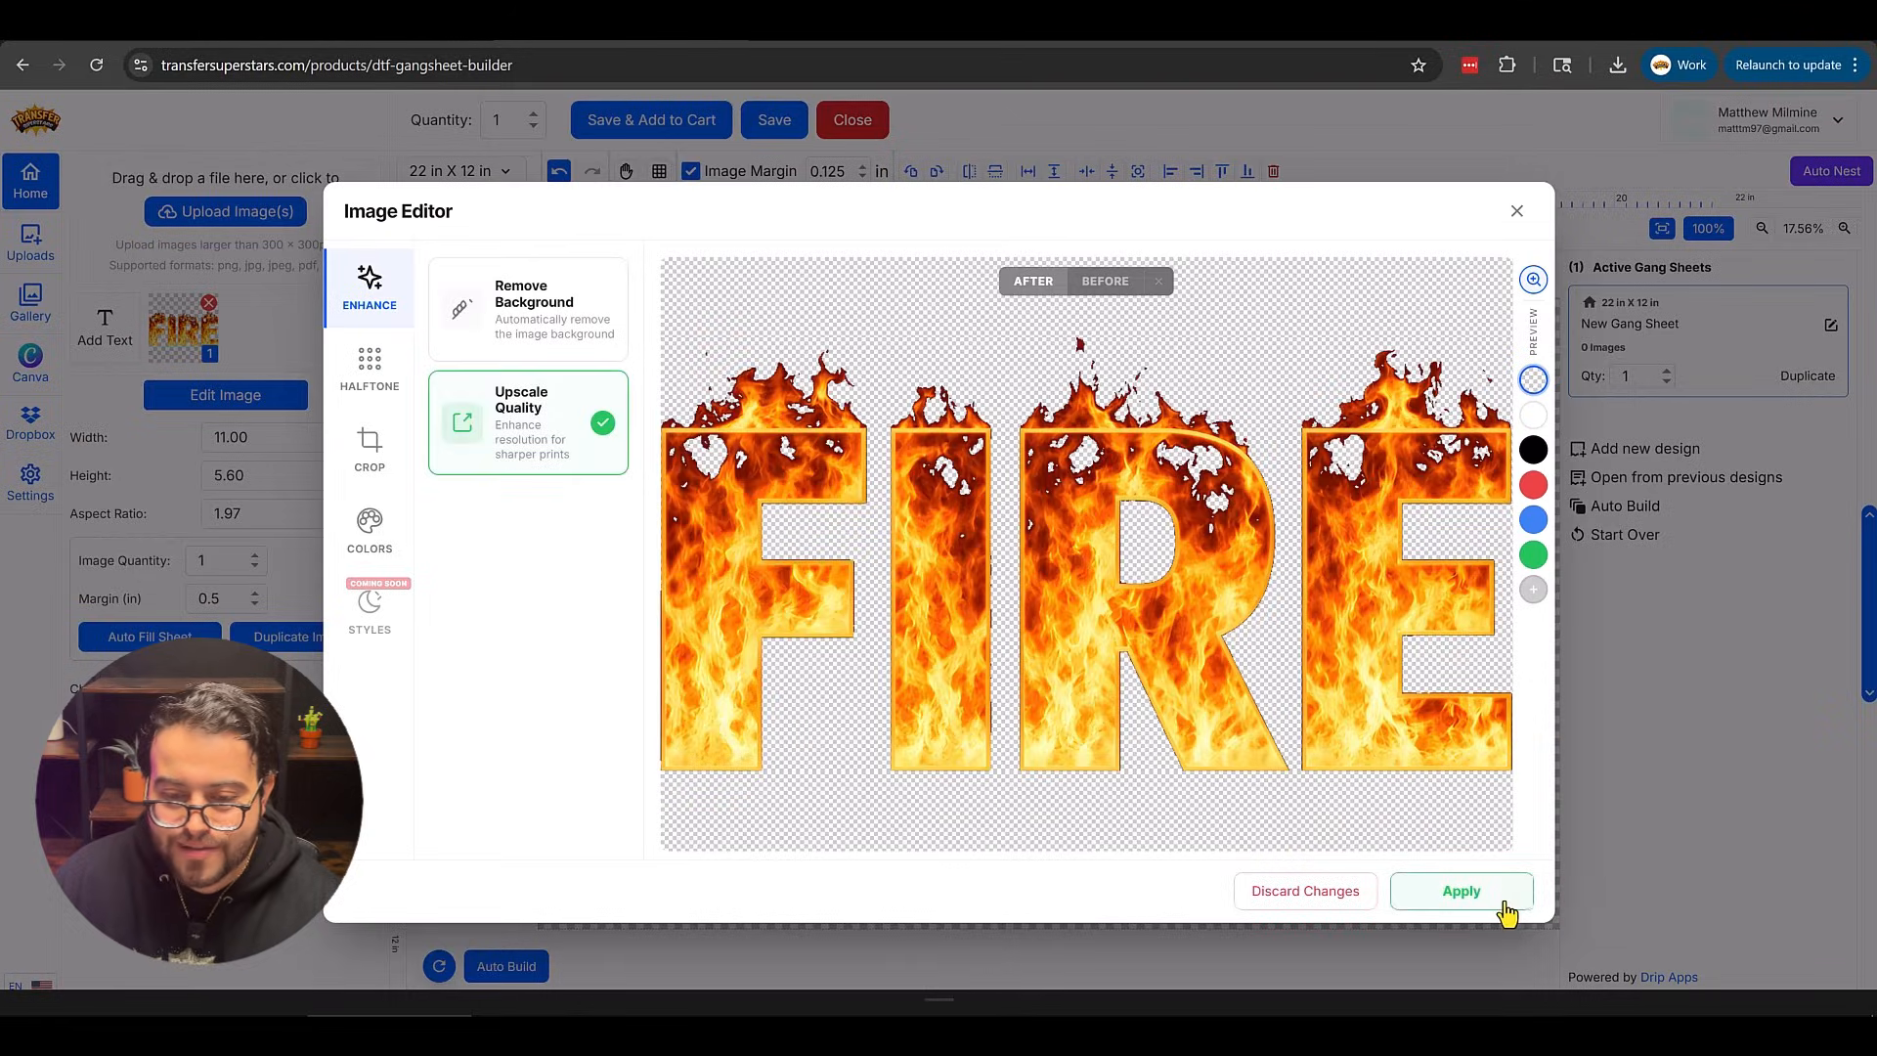
left_click(1503, 911)
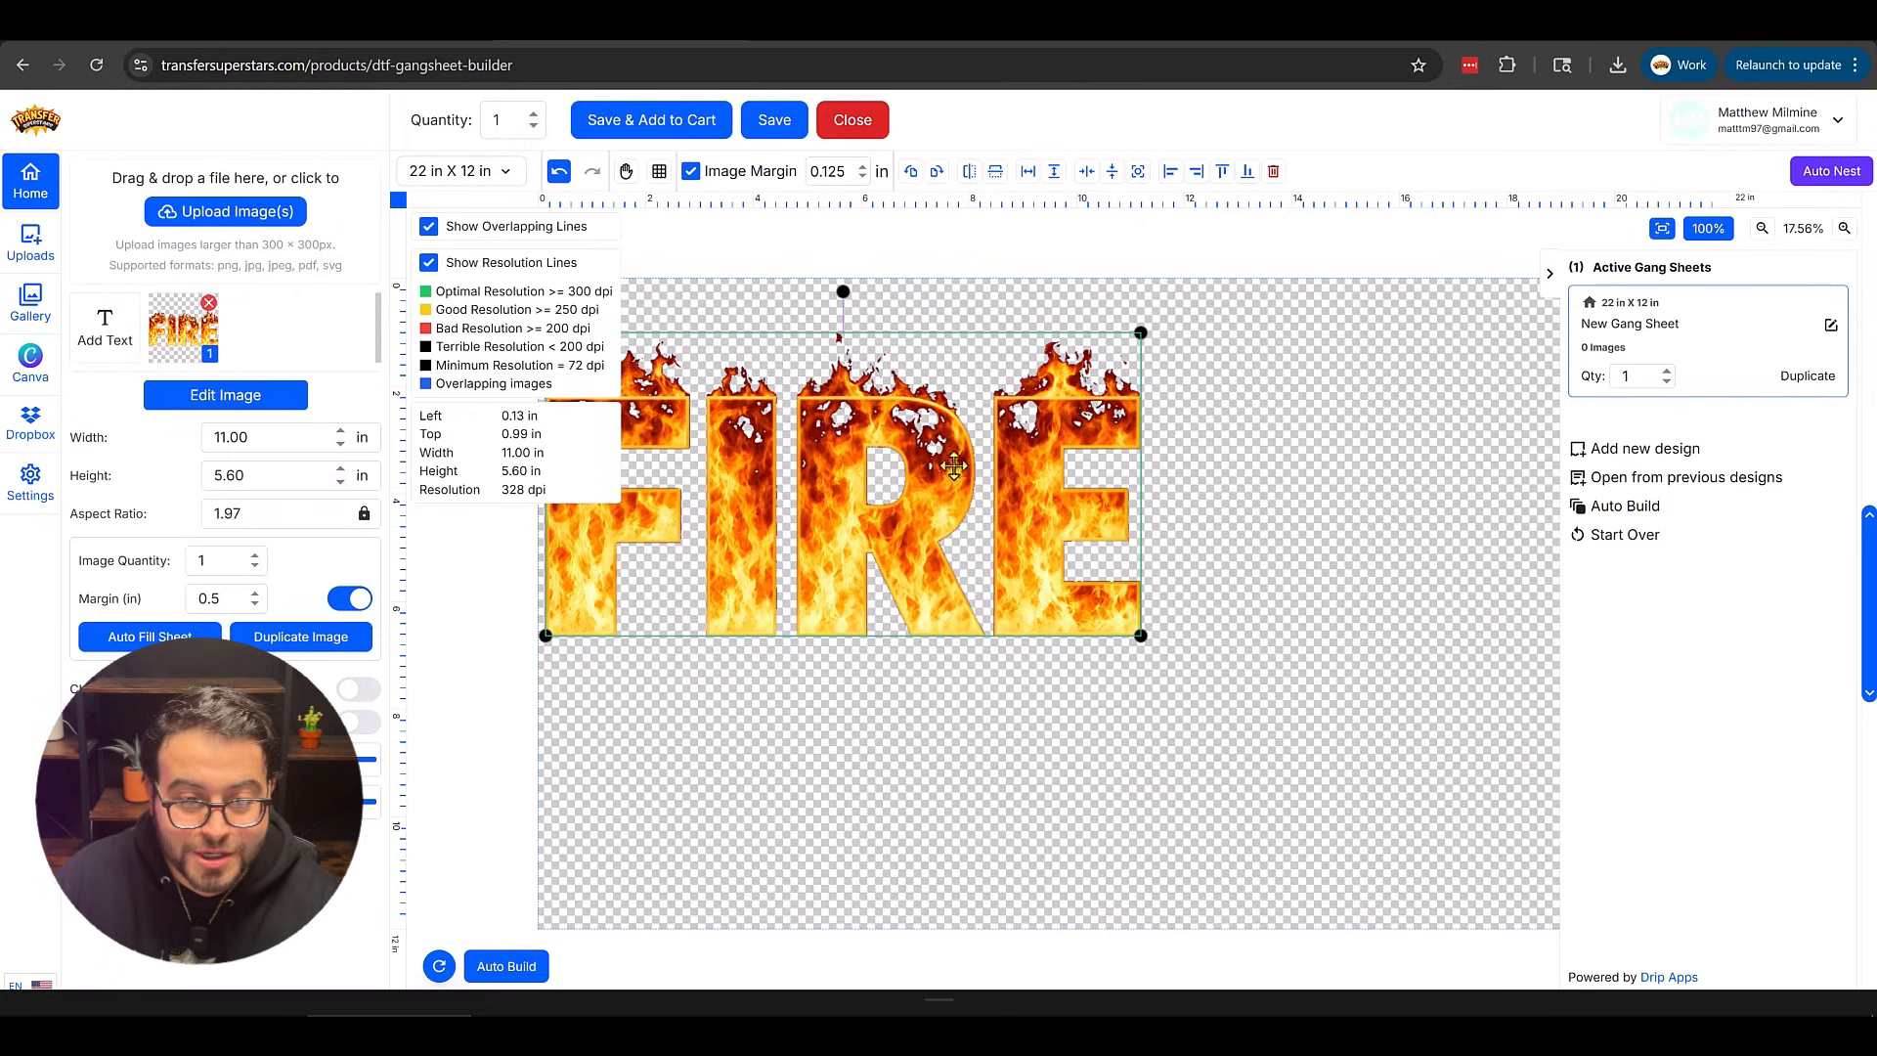
Rotate the image a quarter turn and move it to the sheet's left edge.
left_click(911, 173)
left_click_drag(836, 495, 701, 610)
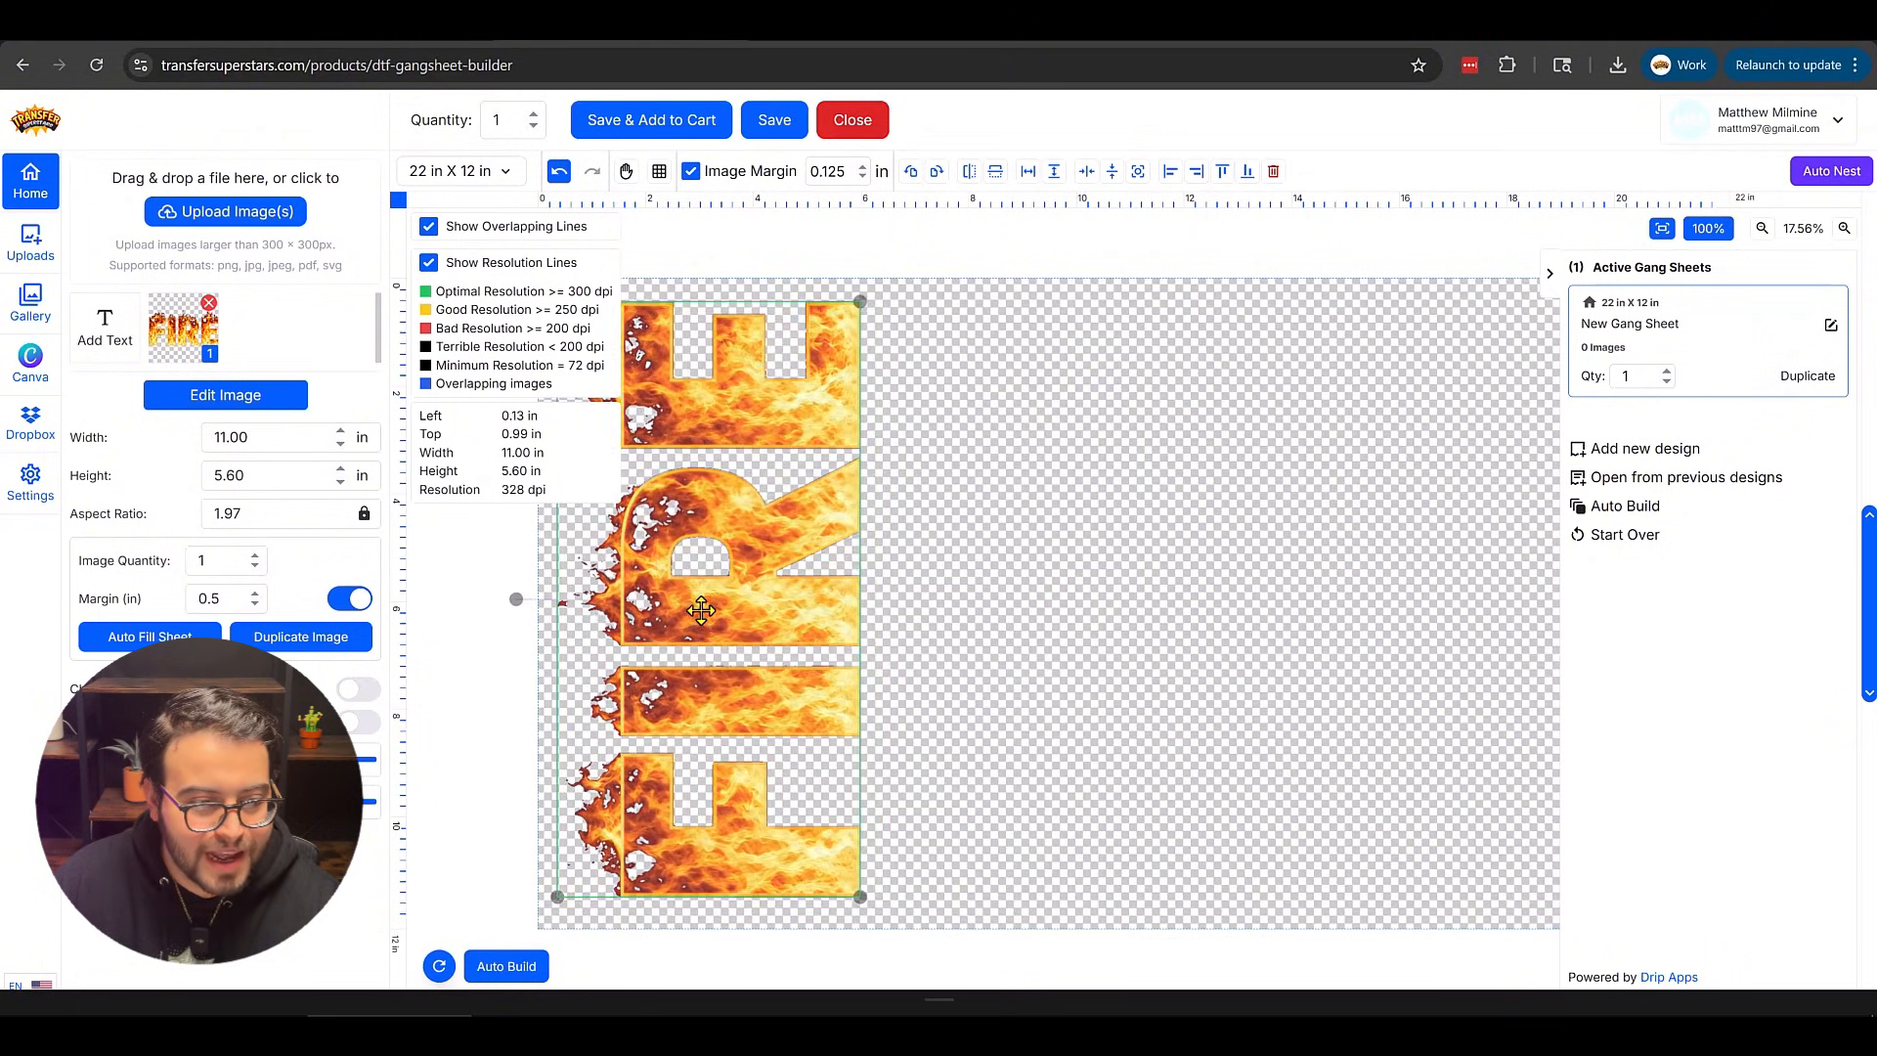
Duplicate the image twice so three copies fill the sheet.
left_click(283, 638)
left_click(283, 637)
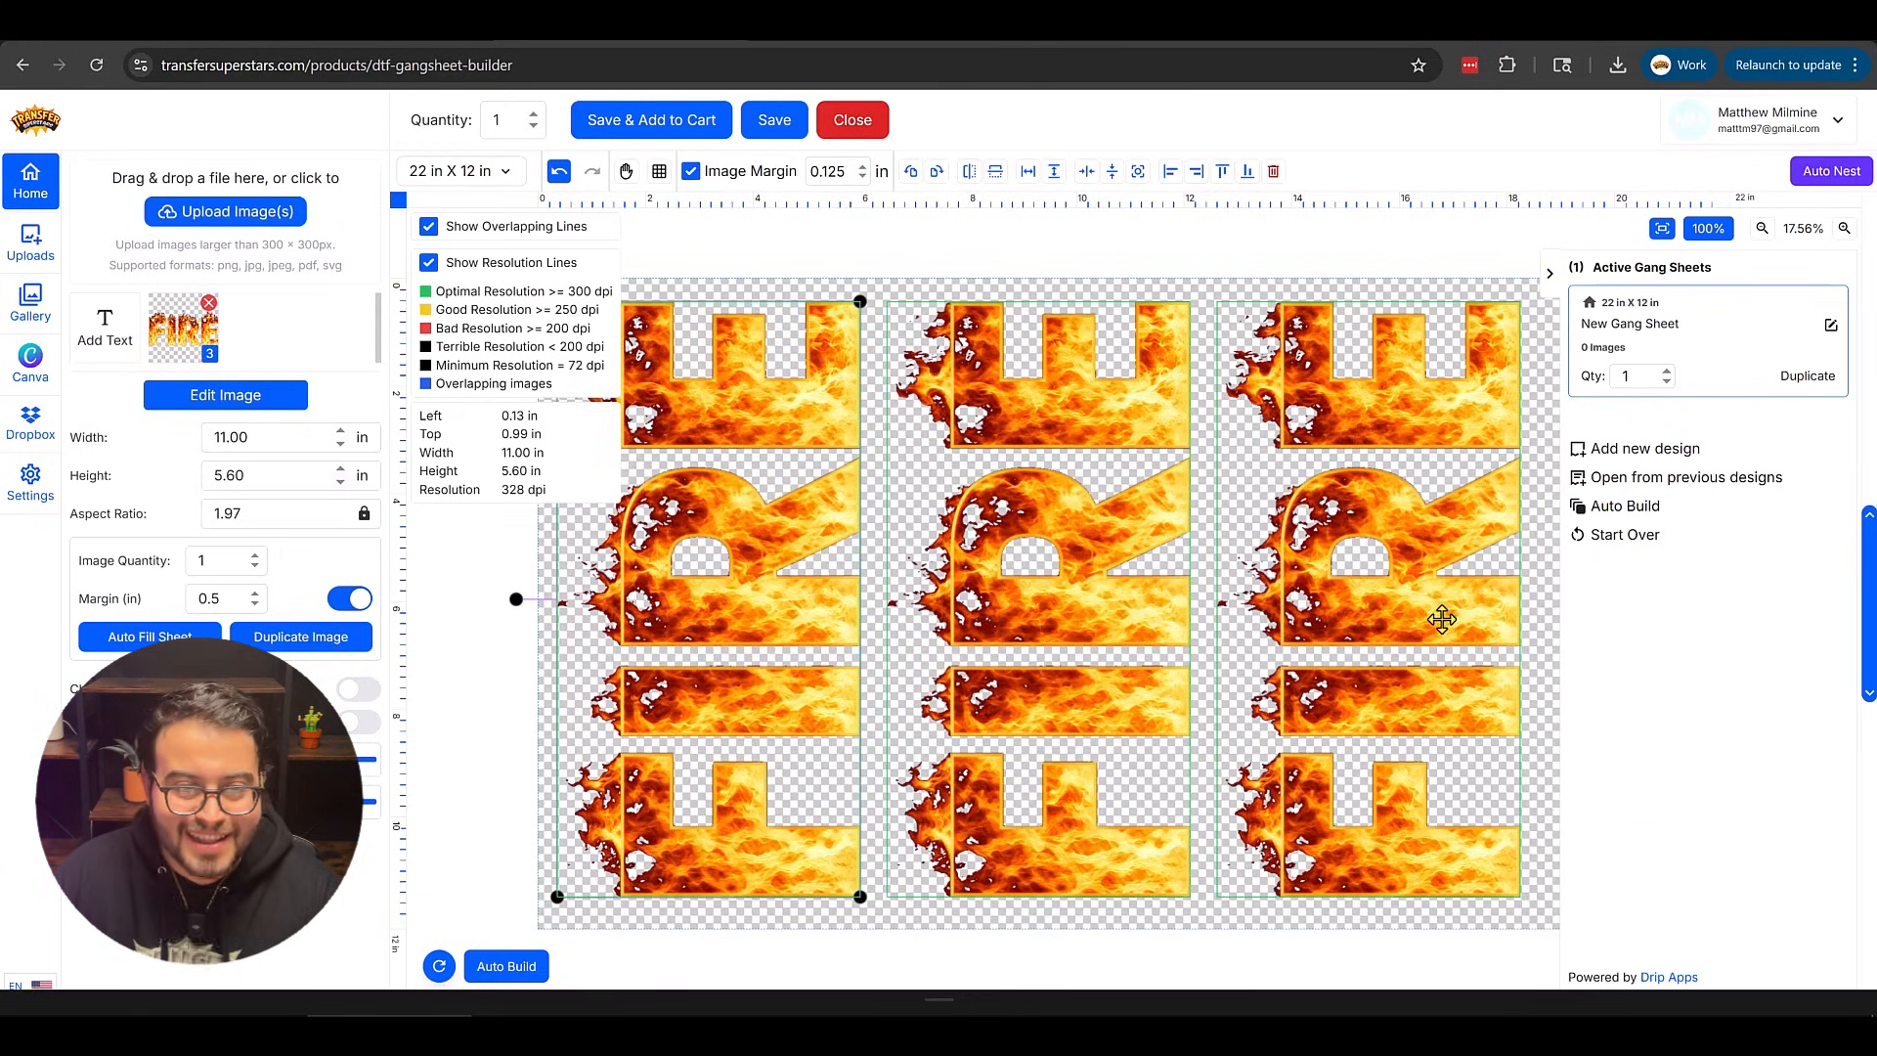
Save the gang sheet and add it to the cart, confirming the artwork rights agreement.
left_click(697, 145)
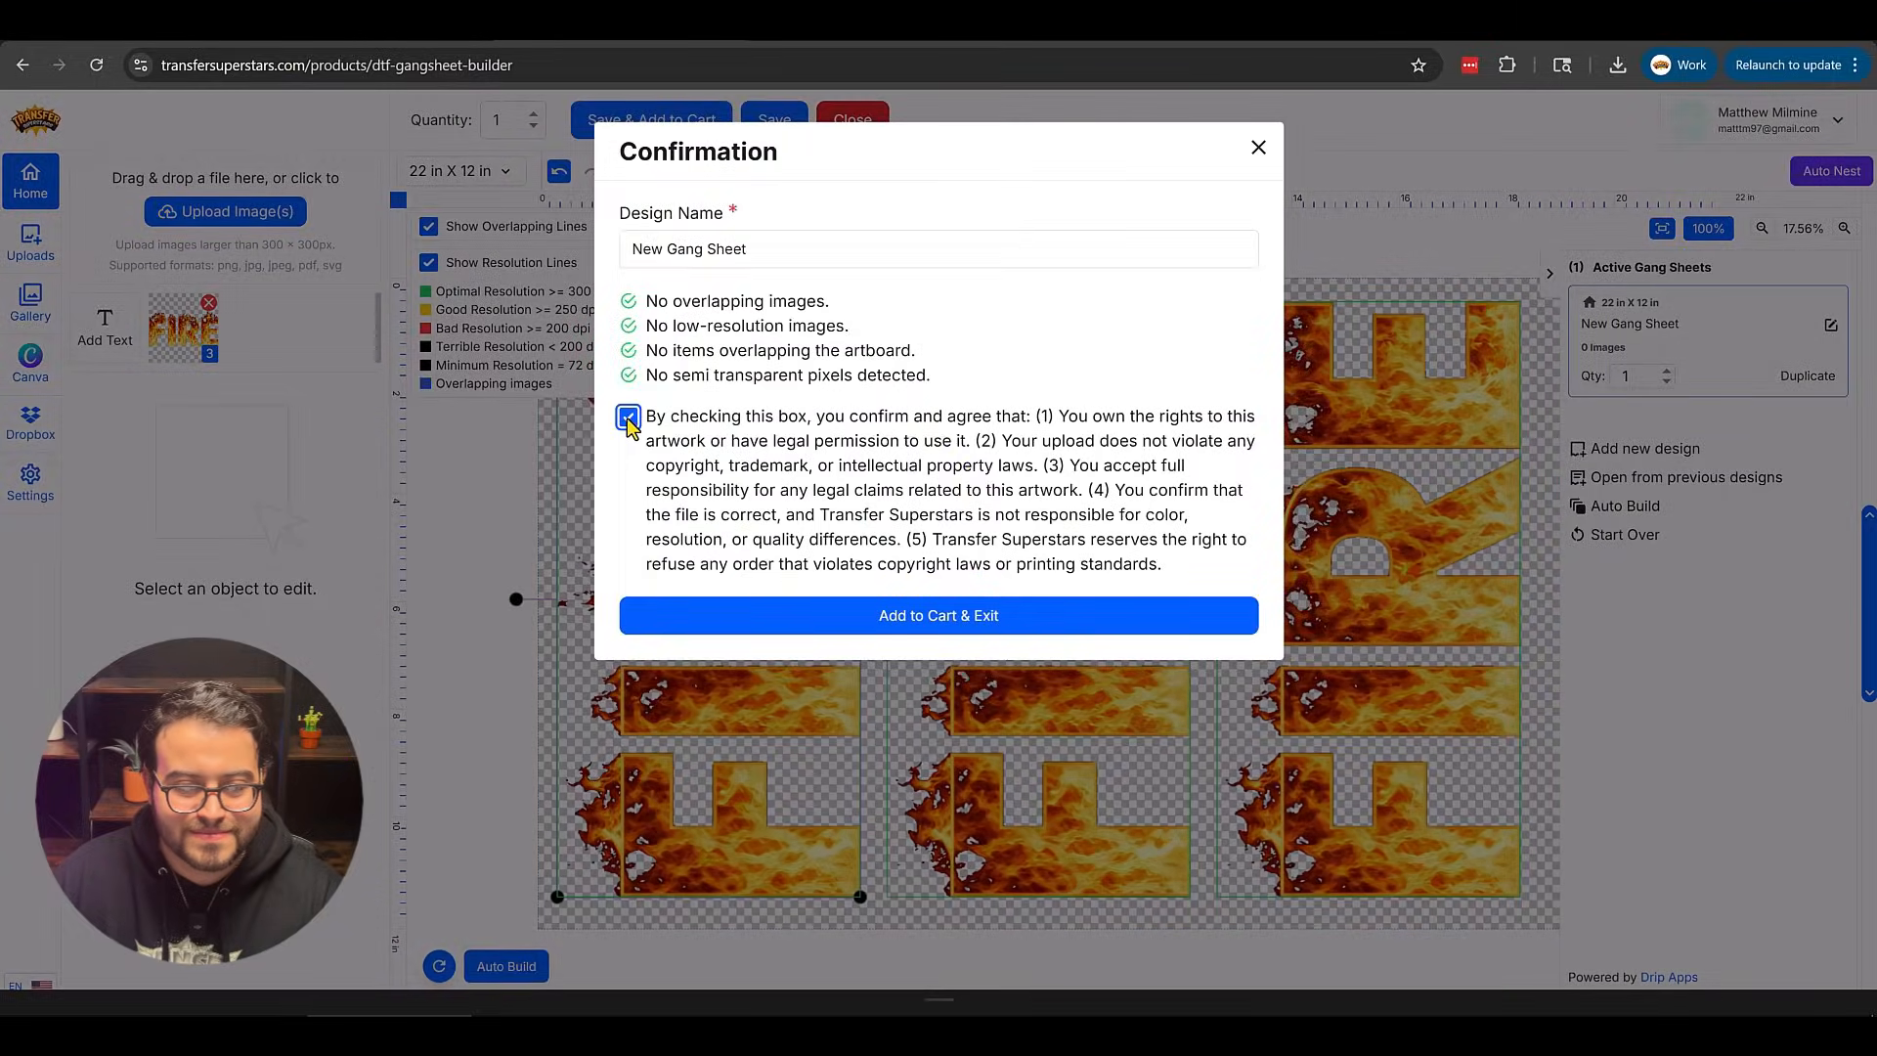
left_click(898, 624)
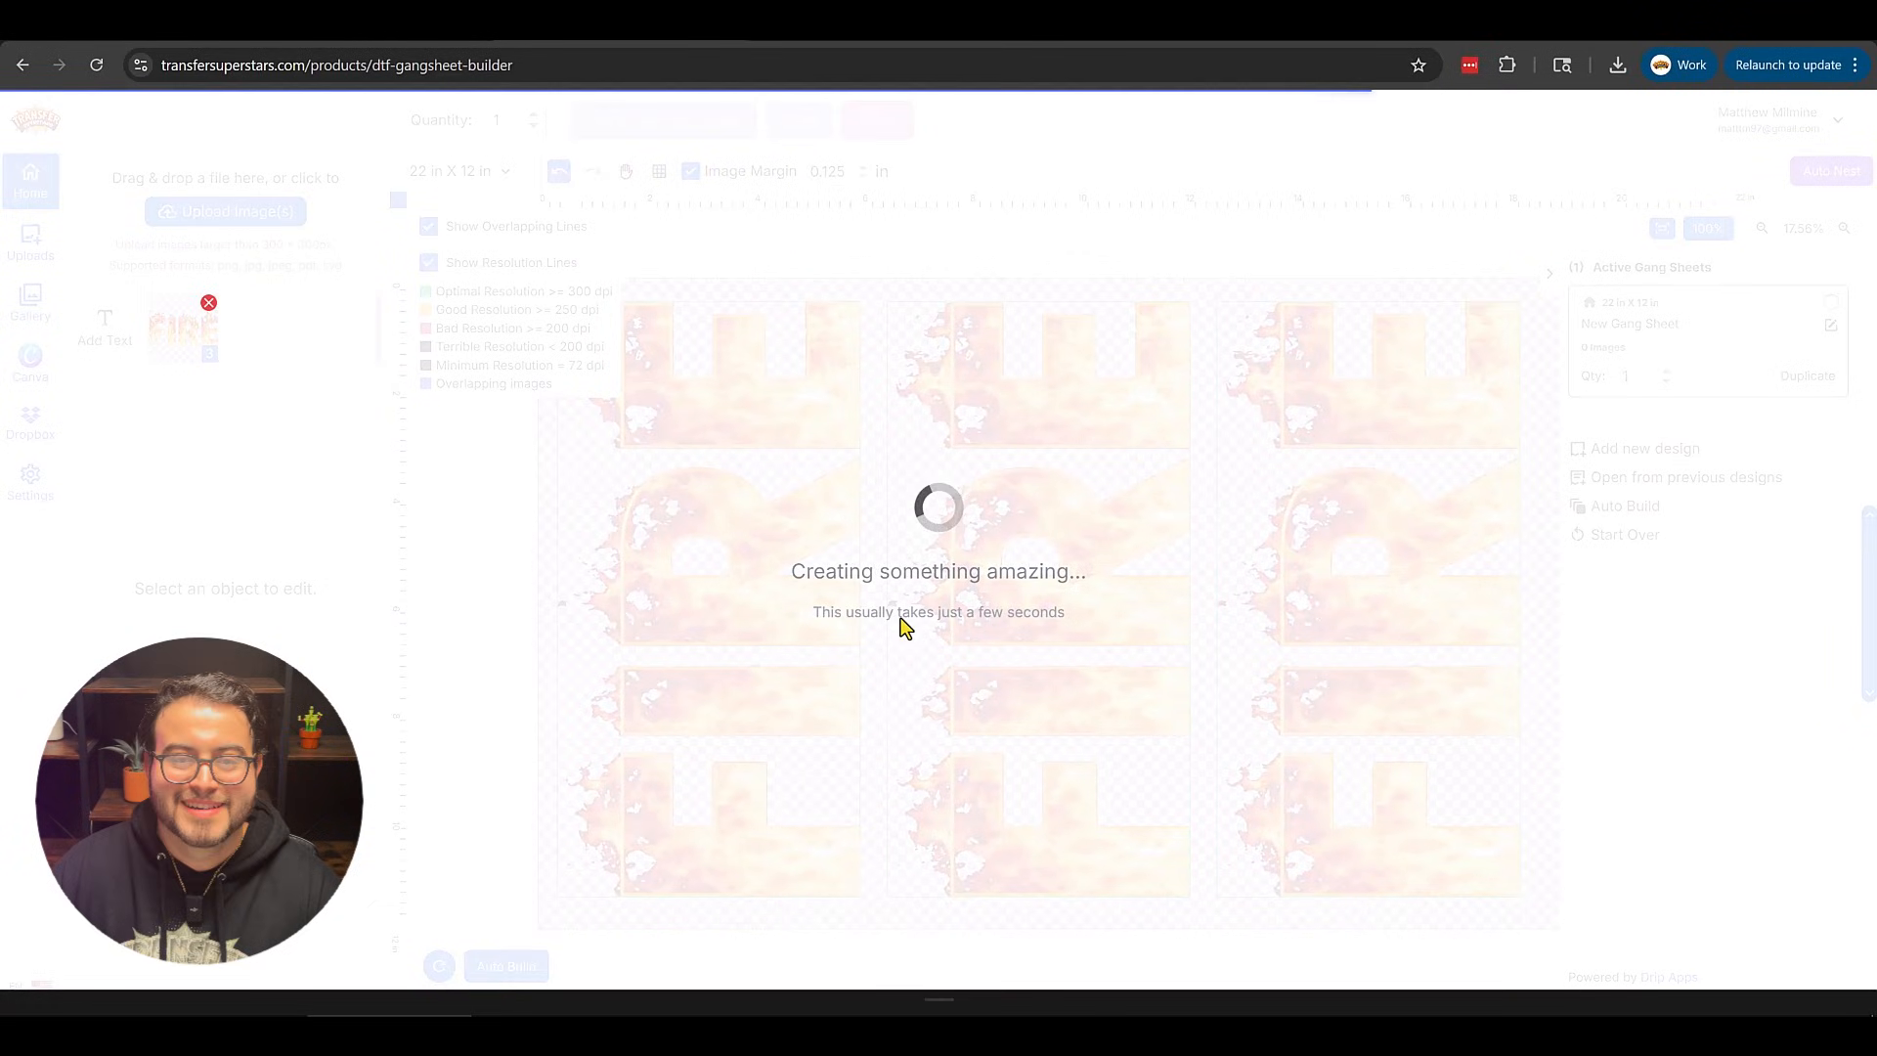